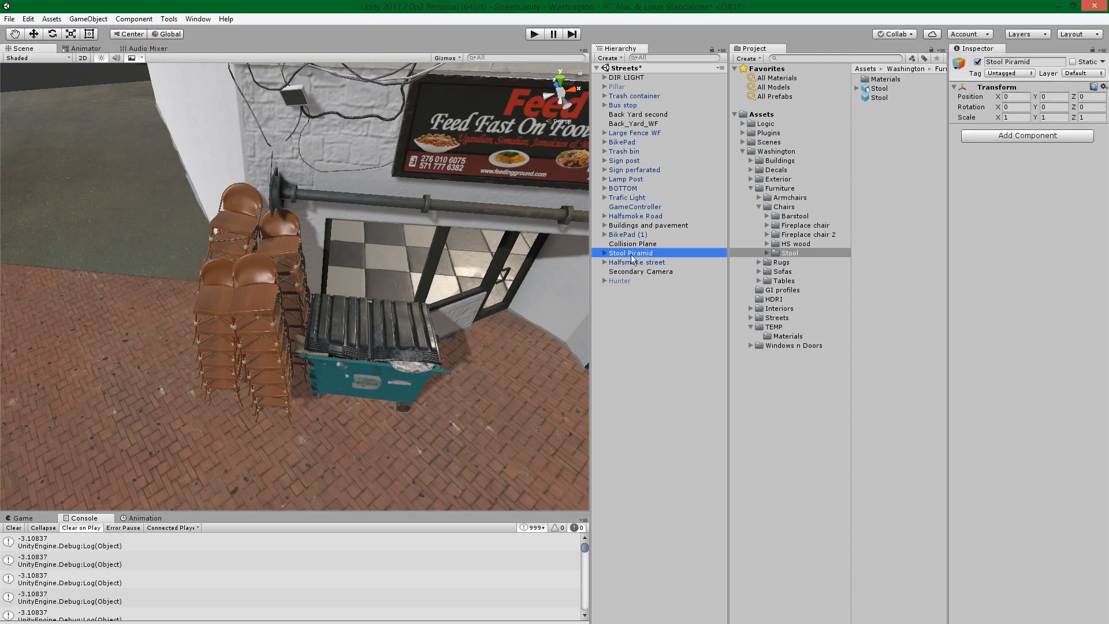
- Hide the Stool Piramid and add the Stool model to the scene
middle_drag(299, 344, 345, 331)
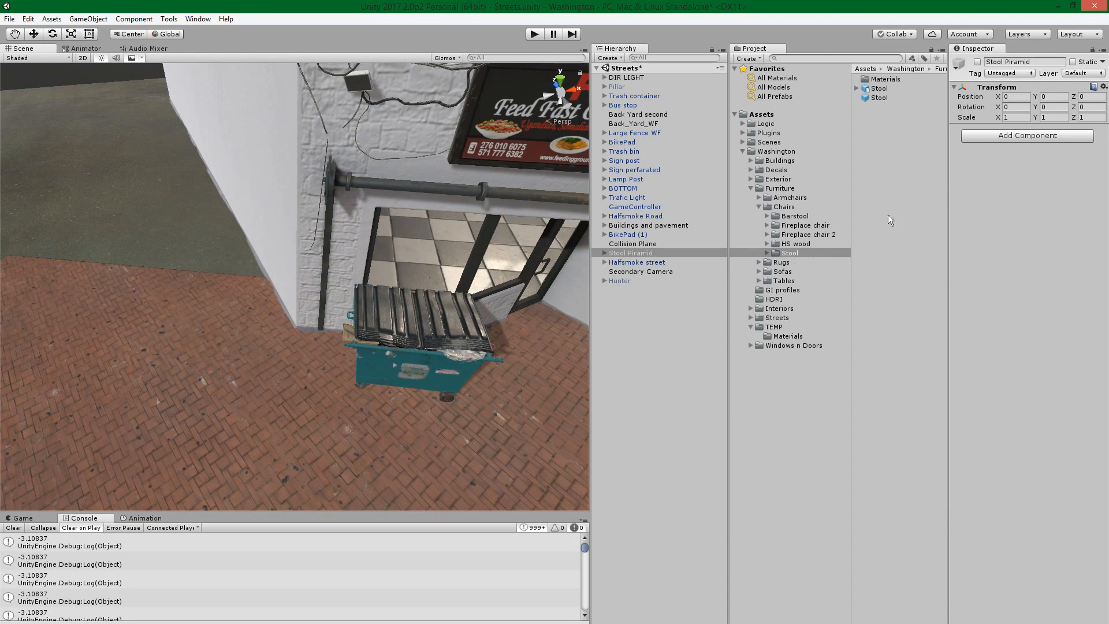
drag(879, 88, 151, 350)
scroll(217, 356, down, 2)
middle_drag(218, 356, 351, 339)
scroll(331, 349, down, 4)
scroll(333, 350, down, 5)
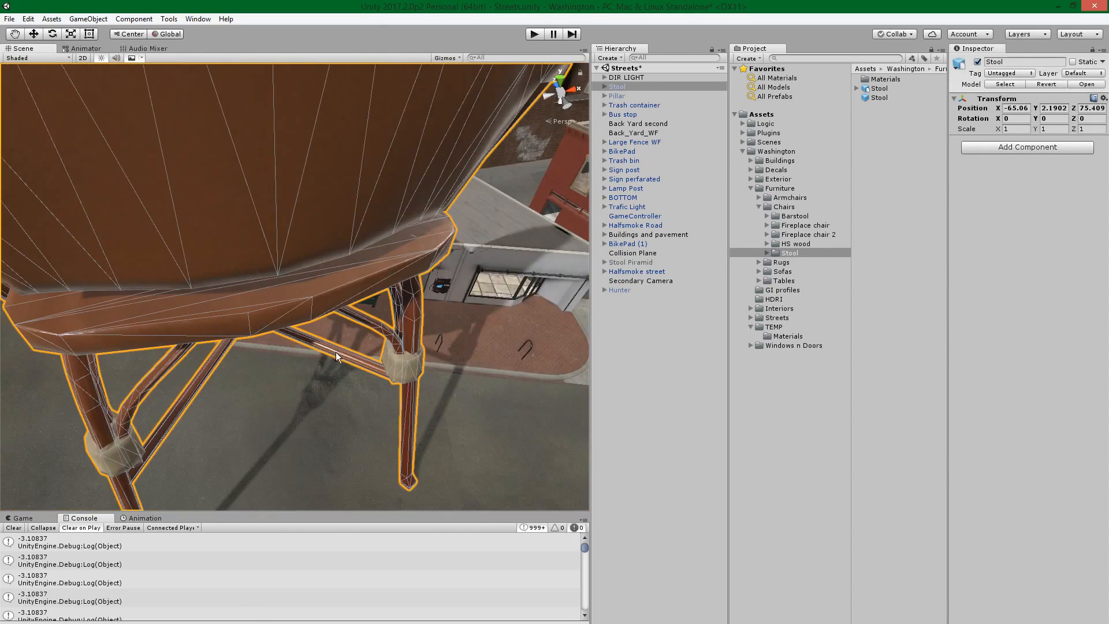
- Scale the oversized stool down to about 0.1
key(s)
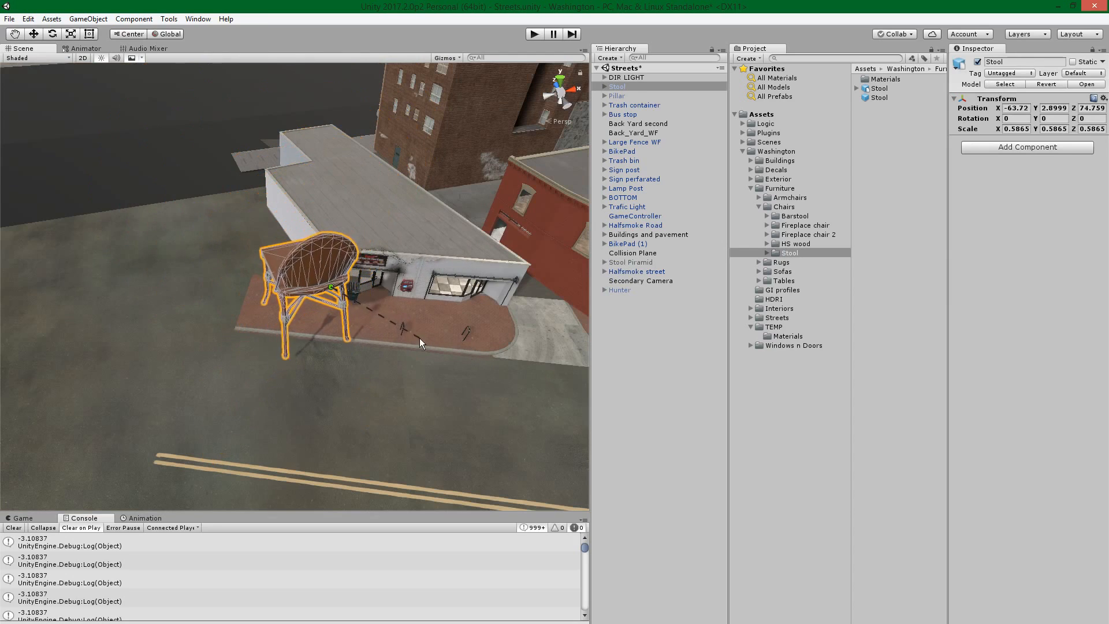
right_click(421, 333)
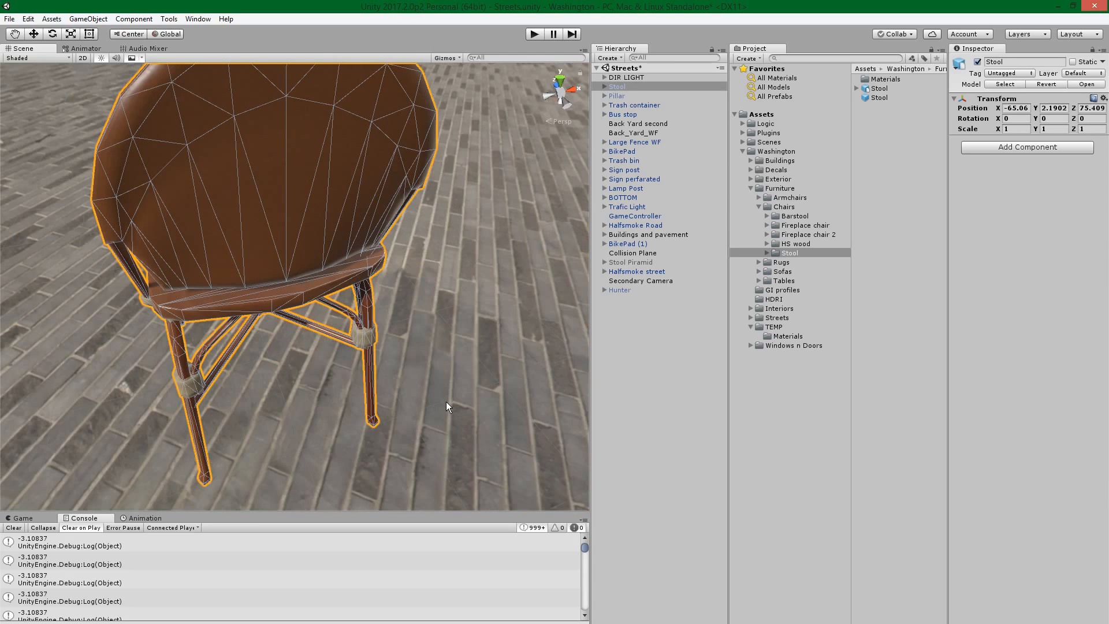
alt+drag(446, 401, 421, 391)
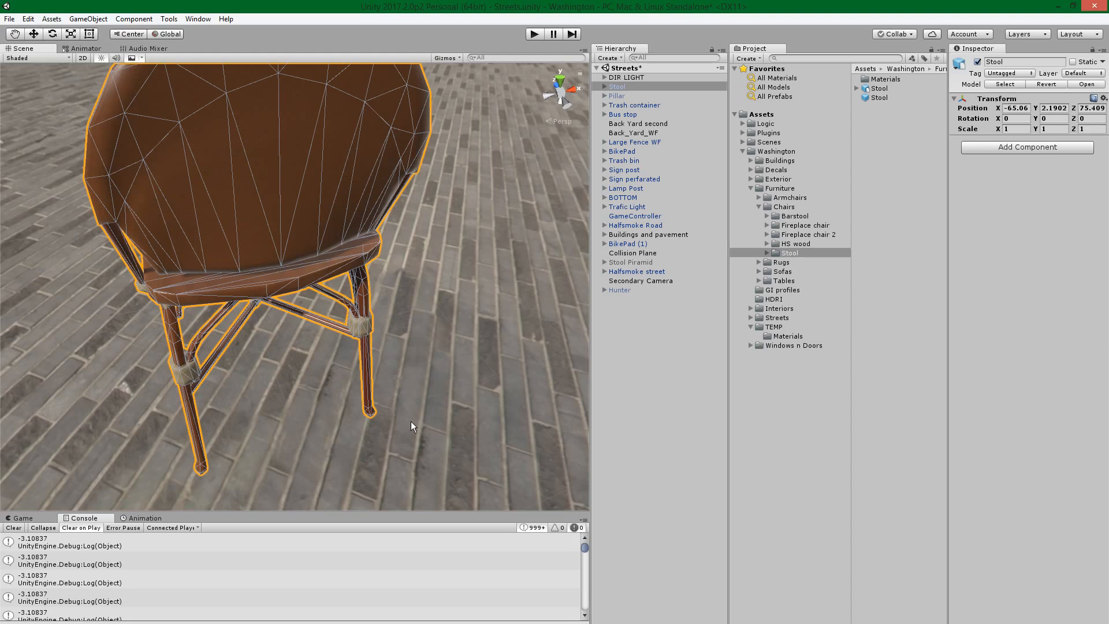
drag(513, 419, 382, 423)
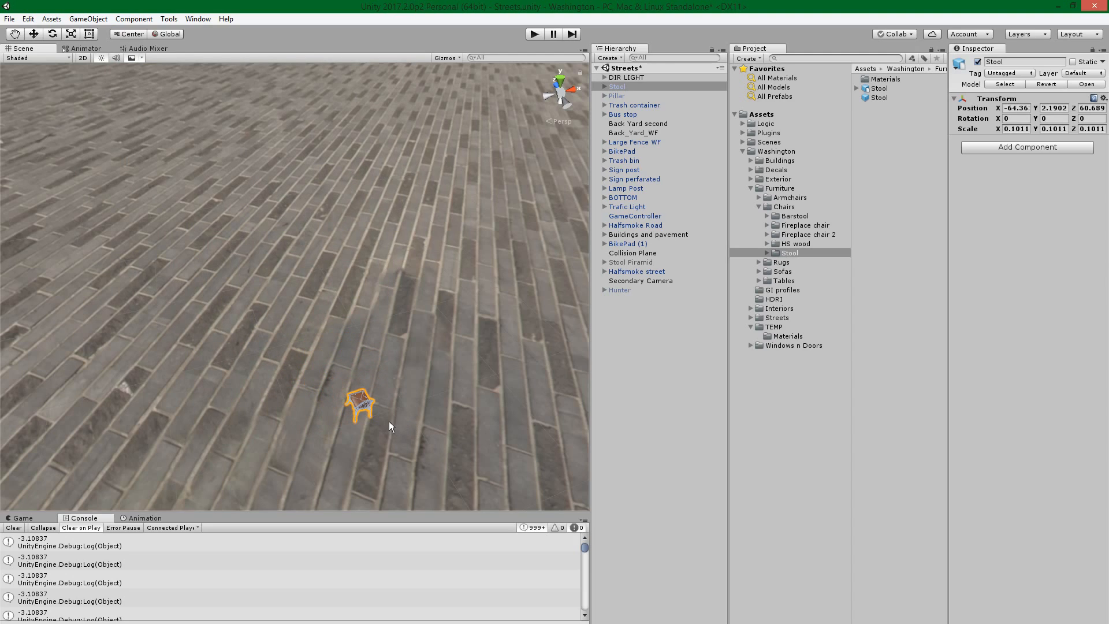
scroll(391, 425, down, 5)
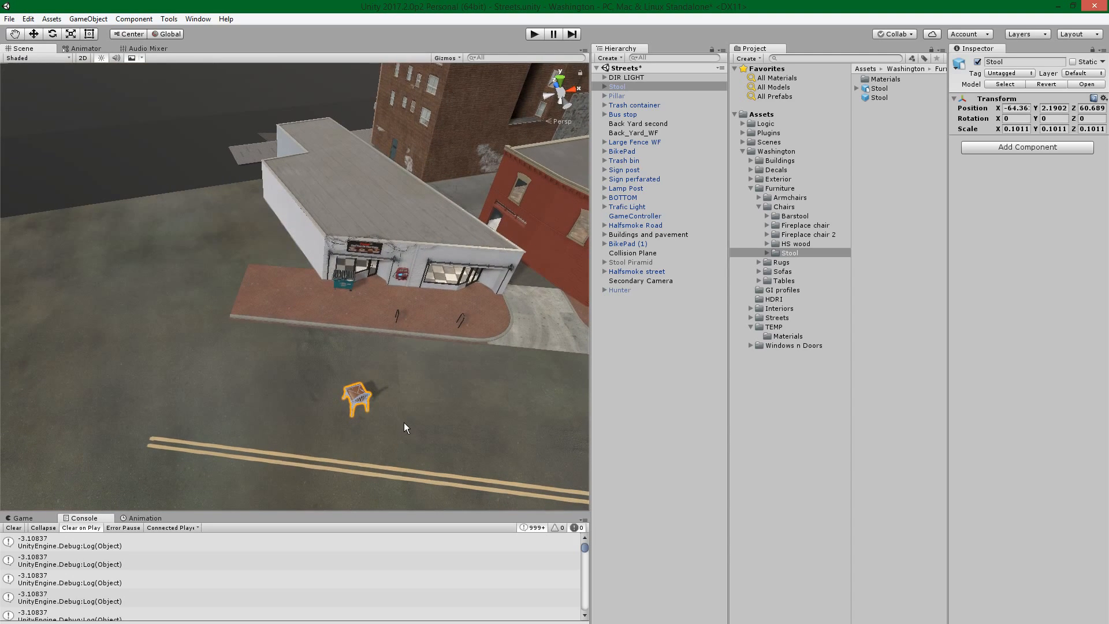
- Place the stool on the brick pavement beside the trash container and scale it down to about 0.035
drag(451, 424, 348, 286)
scroll(347, 292, up, 3)
scroll(347, 306, up, 8)
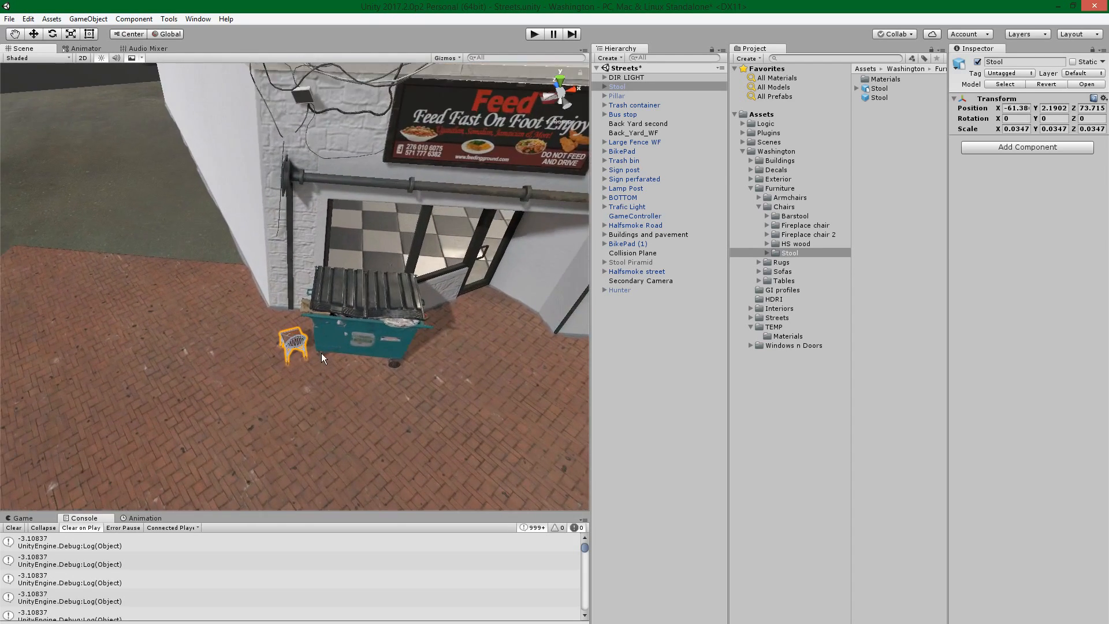
scroll(351, 310, up, 6)
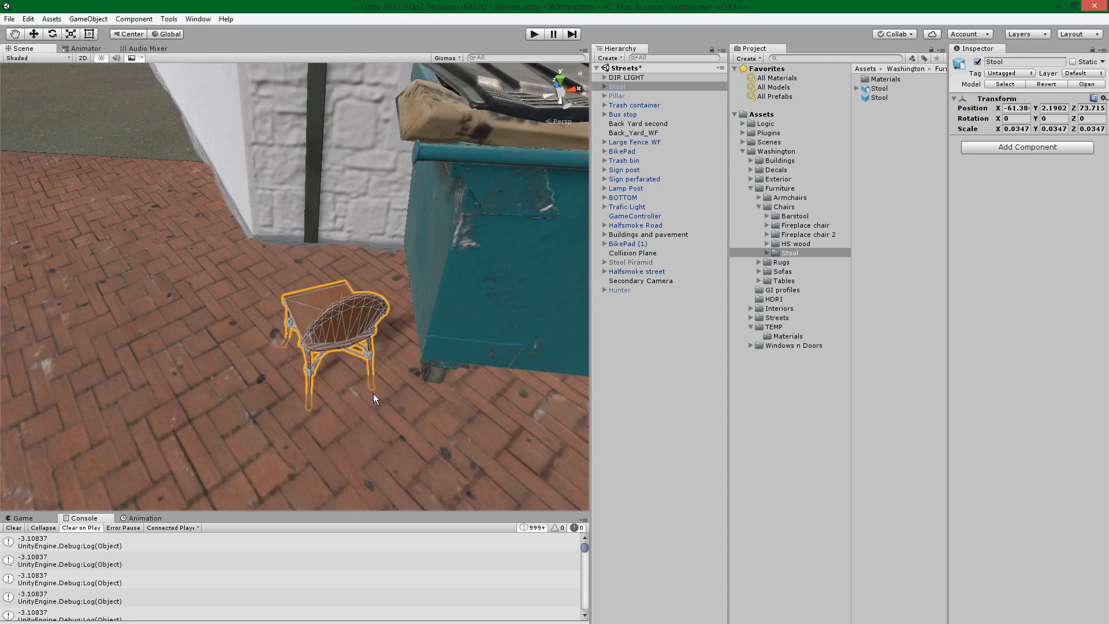
- Scale the stool up slightly to about 0.041 and maximize the Scene view around it
drag(399, 407, 407, 408)
scroll(373, 387, down, 8)
alt+drag(302, 385, 365, 395)
middle_drag(229, 373, 327, 357)
scroll(327, 357, up, 3)
key(shift+space)
key(f)
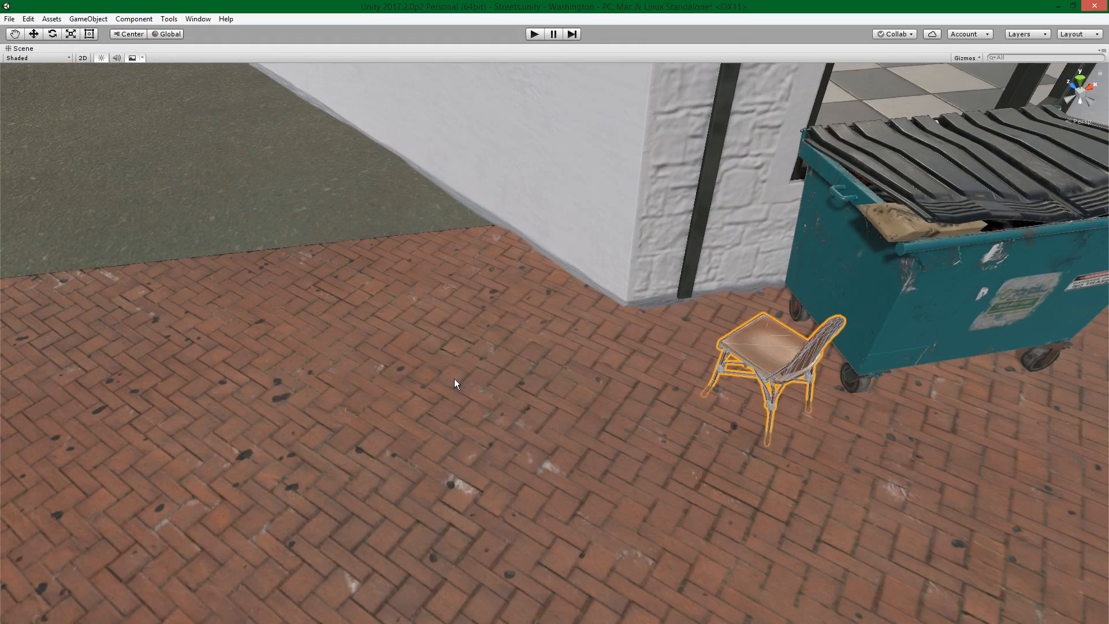
scroll(577, 397, up, 5)
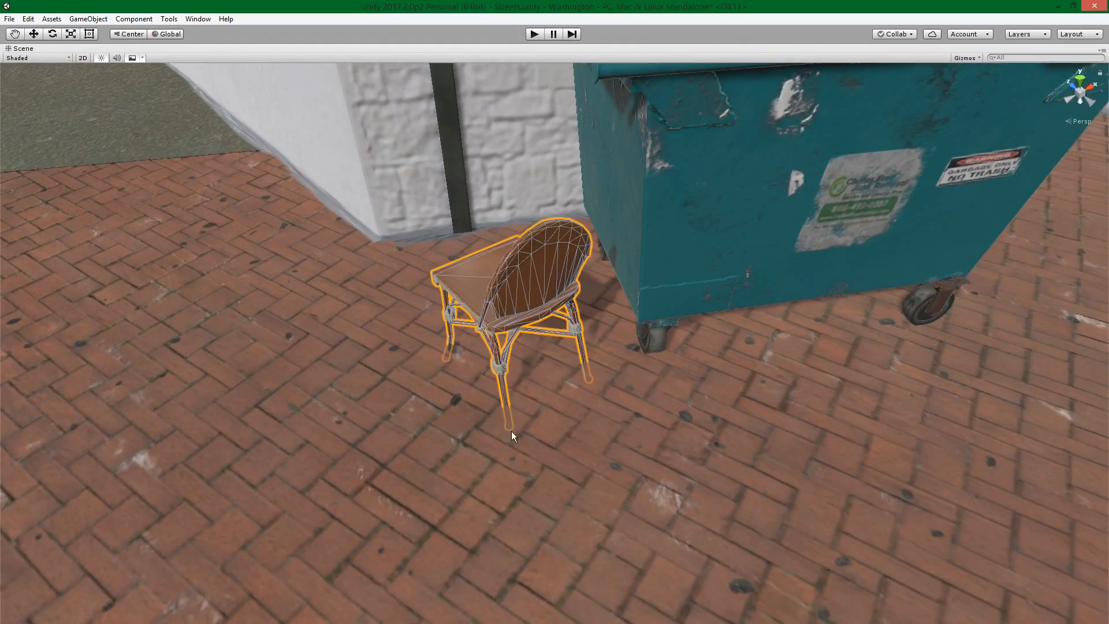
scroll(508, 467, down, 5)
key(g)
key(y)
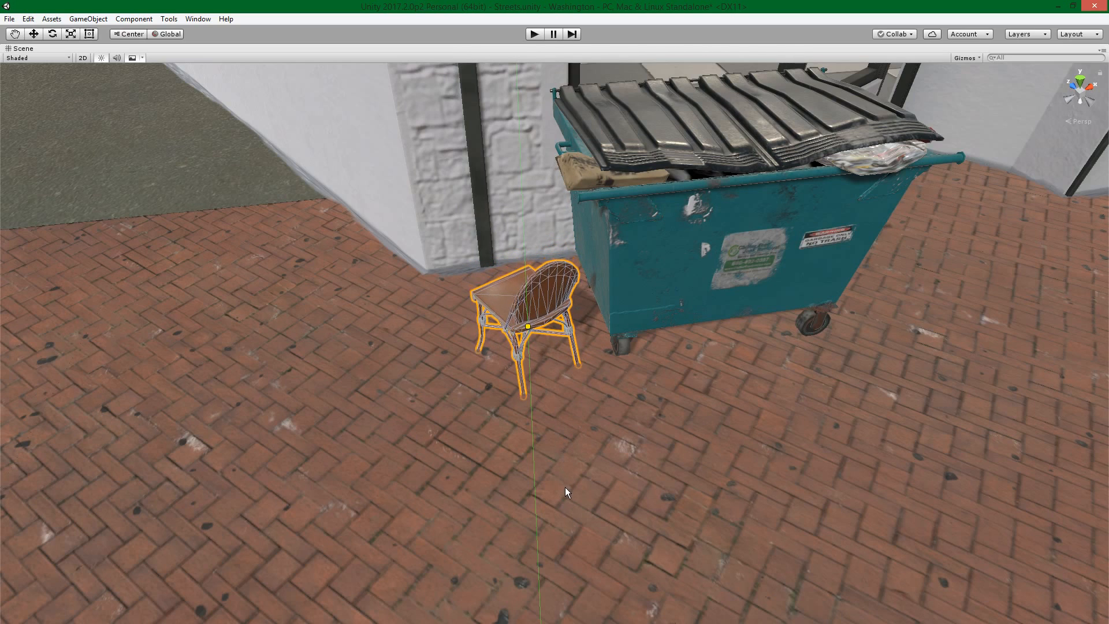
right_click(556, 428)
- Select the brick pavement together with the stool and isolate both in the Scene view
scroll(563, 442, down, 8)
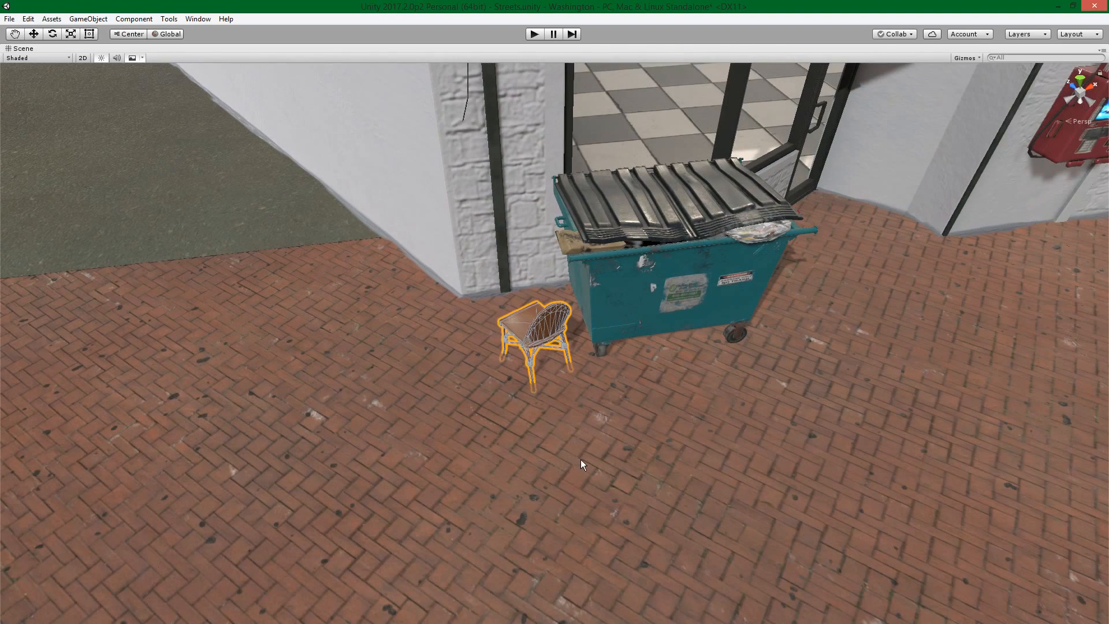
shift+click(566, 476)
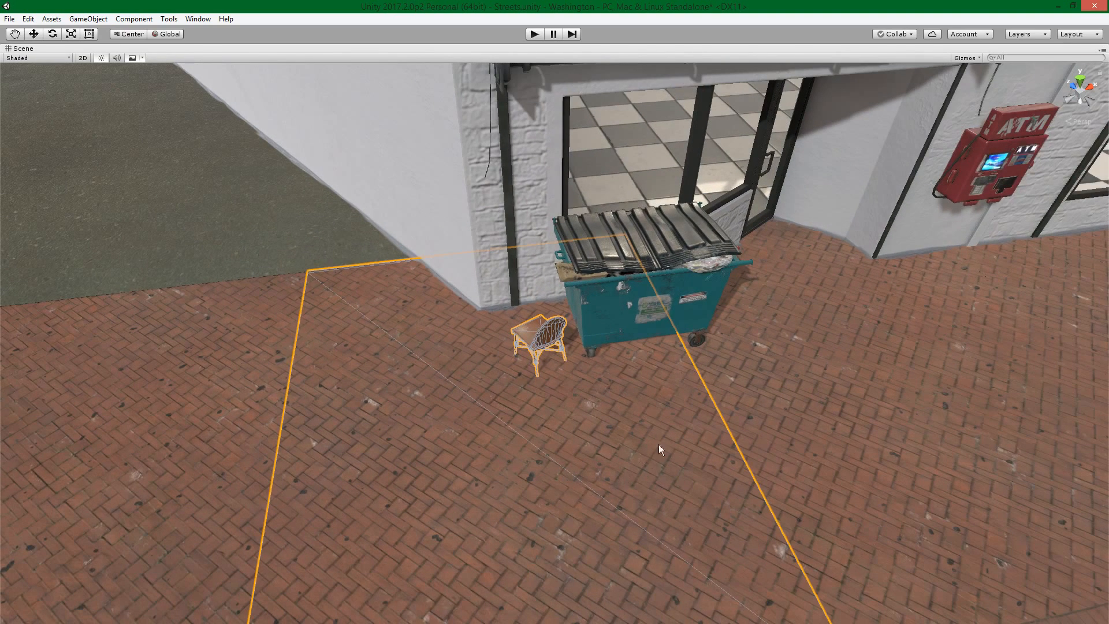
middle_drag(582, 490, 589, 491)
key(shift+h)
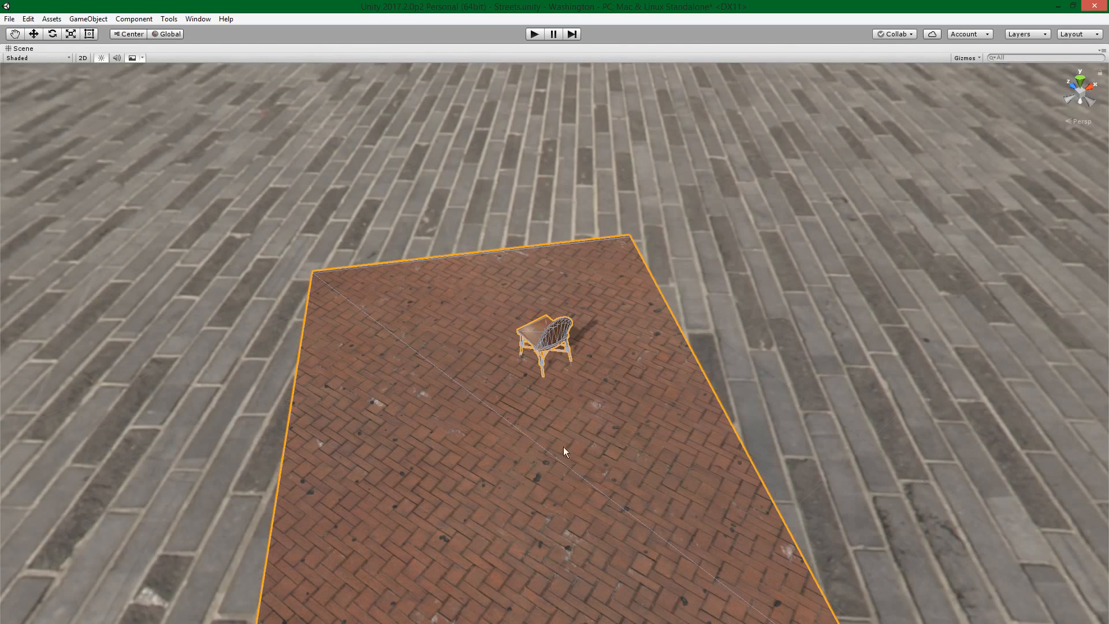
- Move the stool alone up to pavement level by snapping one leg to the pavement's far corner
click(529, 342)
middle_drag(580, 392, 588, 416)
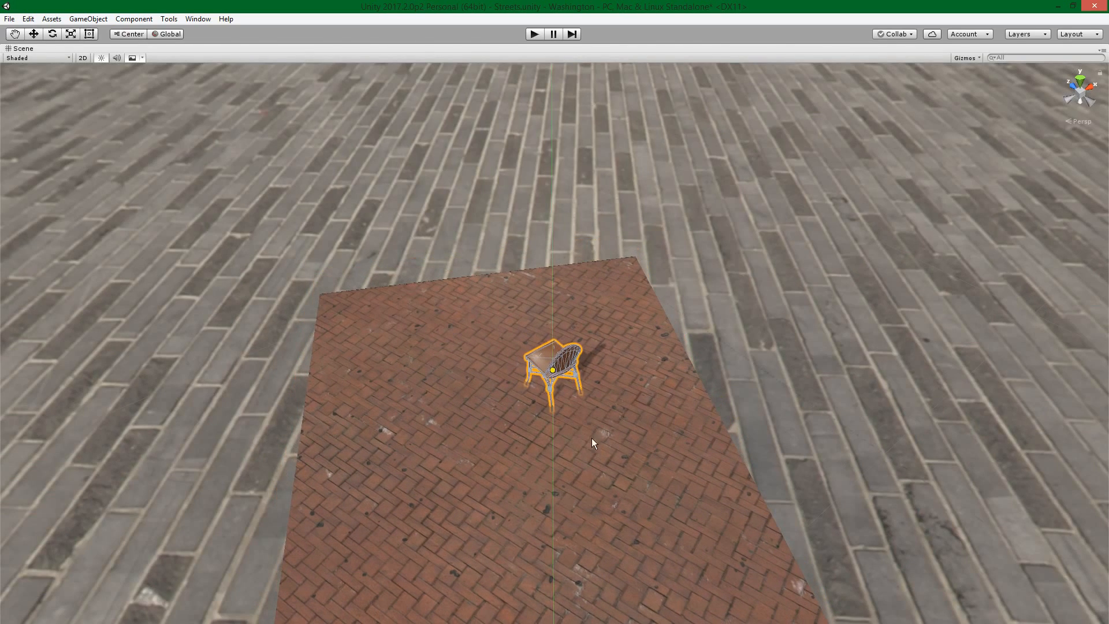
key(g)
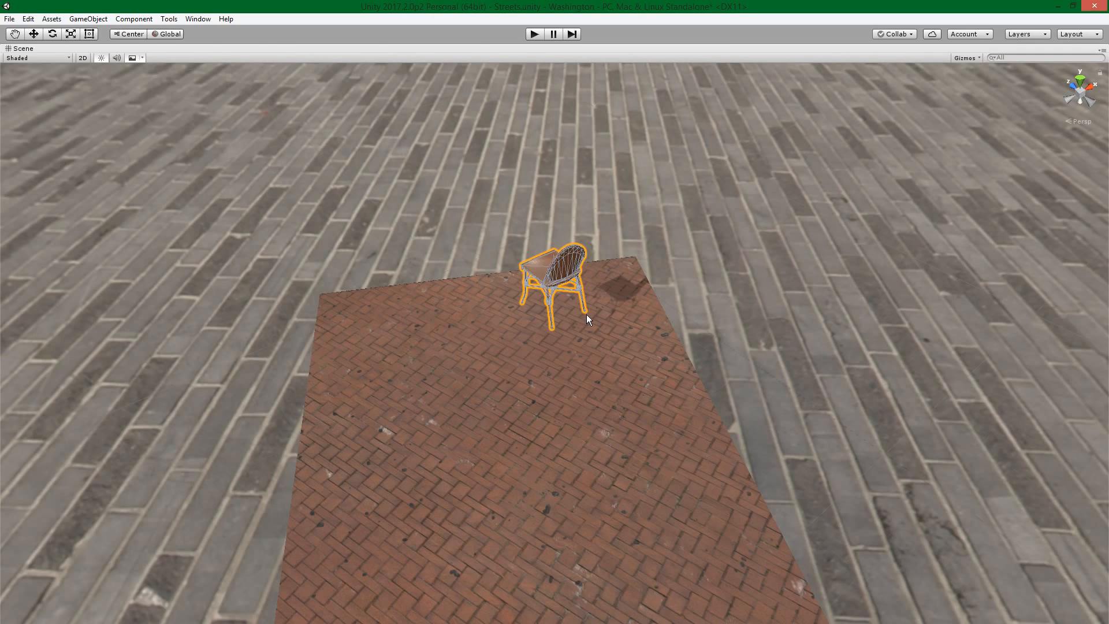
key(g)
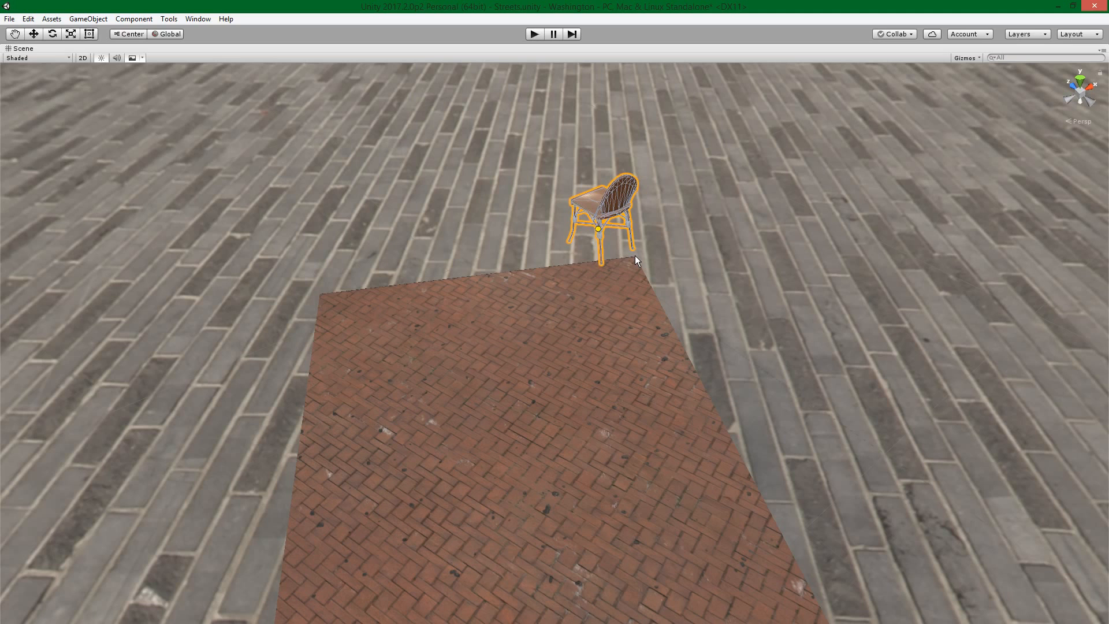
click(636, 255)
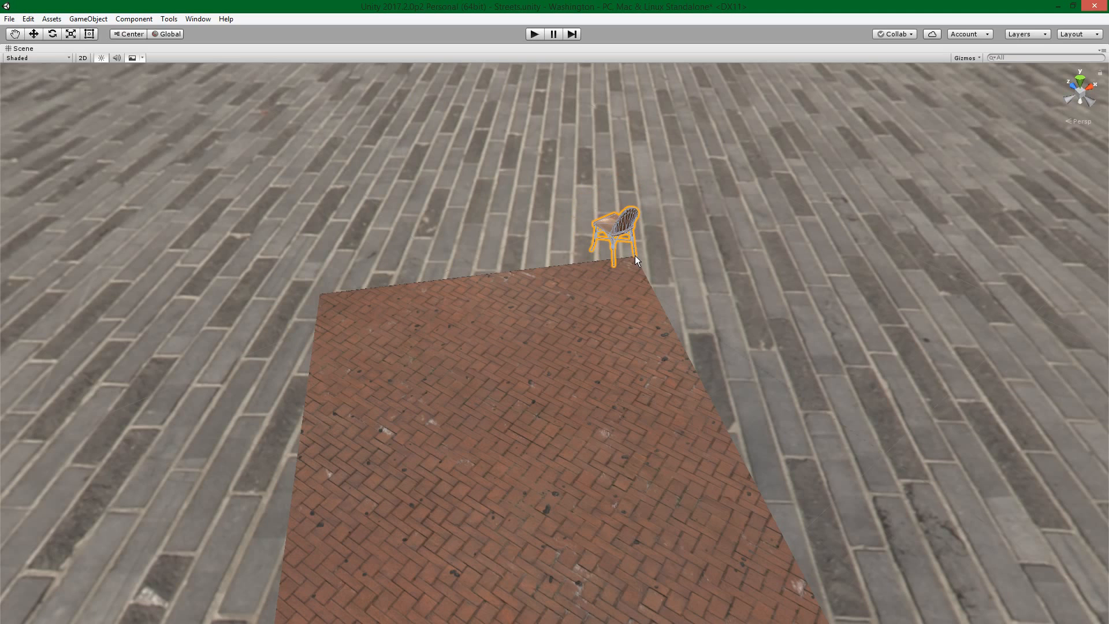
- Check the stool's leg against the pavement corner and show the hidden scene objects again
middle_drag(636, 255, 572, 440)
scroll(574, 477, up, 10)
scroll(591, 478, up, 4)
scroll(576, 483, up, 6)
scroll(534, 526, down, 5)
middle_drag(535, 527, 520, 478)
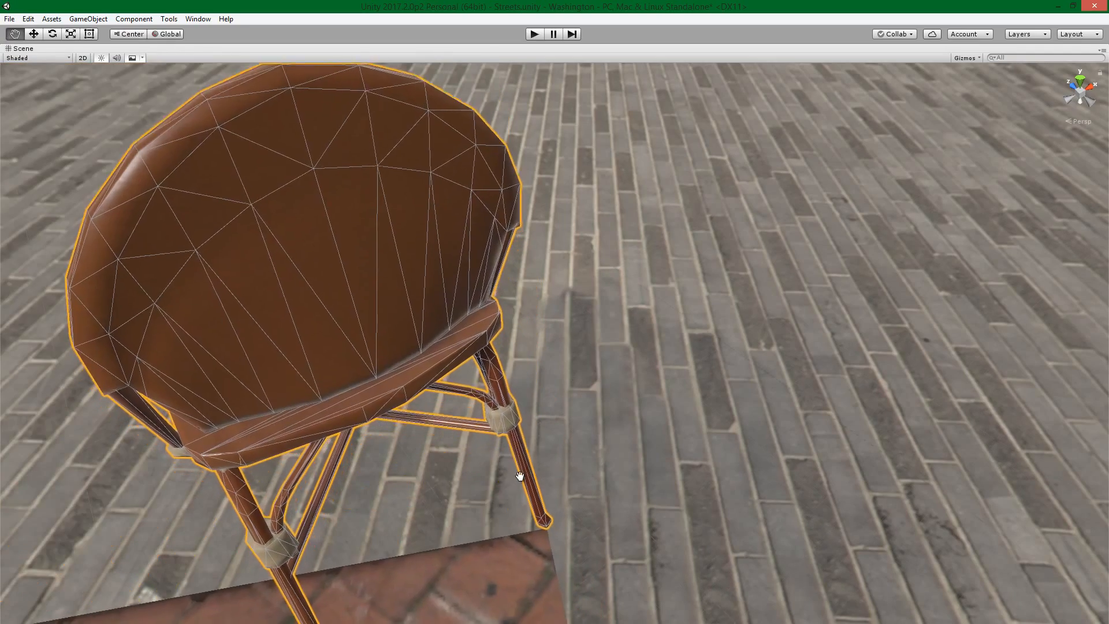
scroll(520, 478, down, 3)
scroll(566, 456, down, 5)
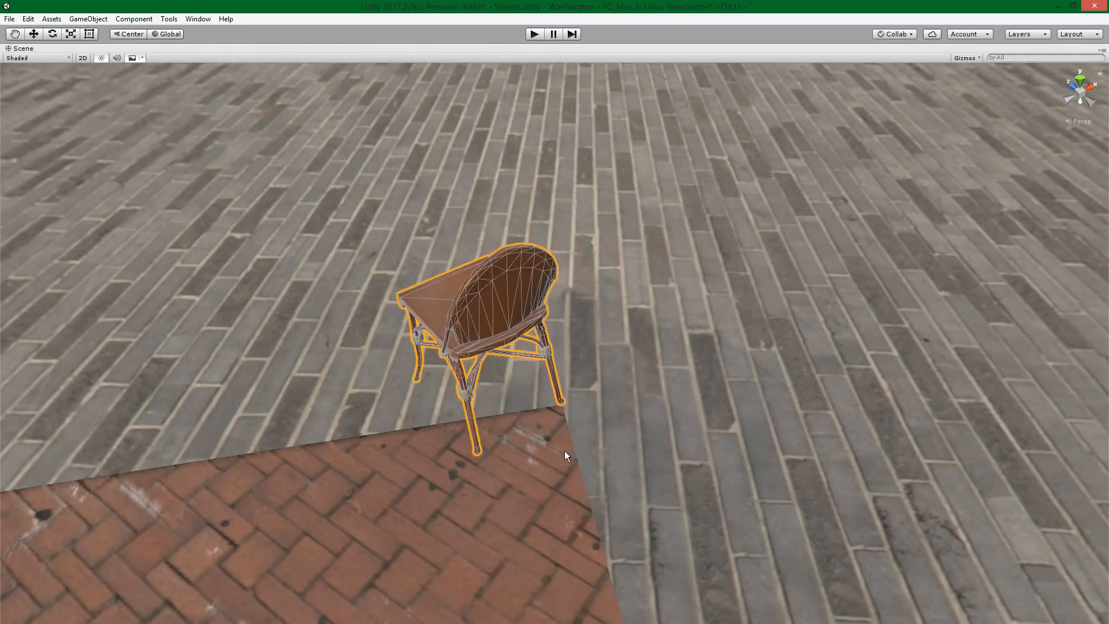
scroll(566, 451, down, 10)
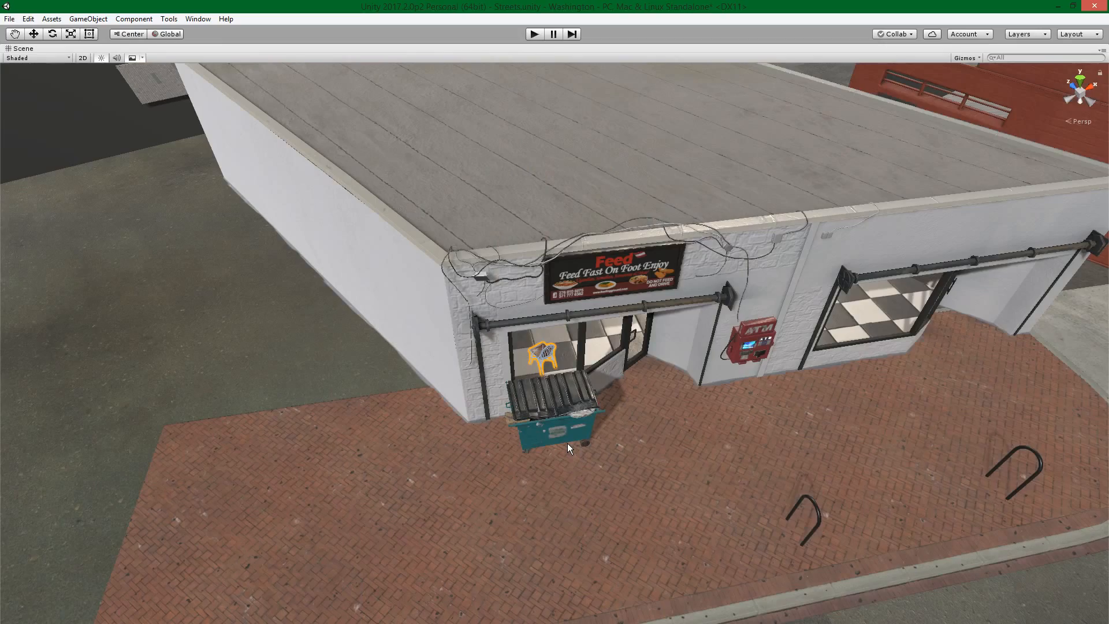
- Move the stool across the pavement to the wall corner beside the trash container
middle_drag(568, 442, 605, 396)
scroll(593, 395, up, 3)
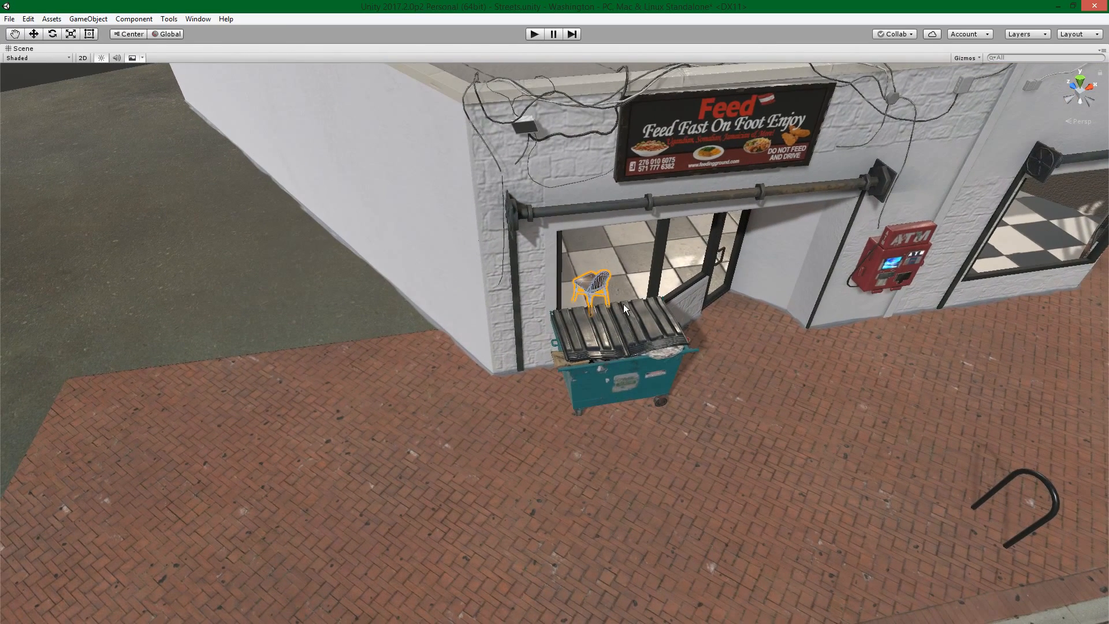
drag(623, 304, 557, 390)
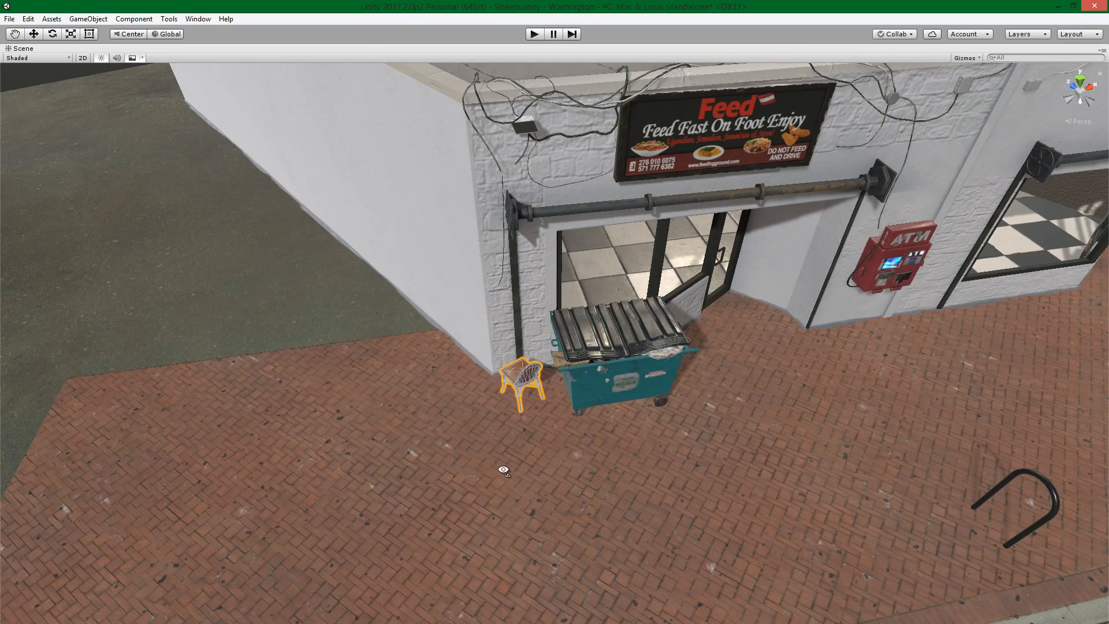
- Rotate the stool about the Y axis to about -157 degrees so its back faces the wall
mouse_move(492, 445)
mouse_down()
mouse_move(538, 474)
mouse_move(521, 488)
mouse_move(550, 491)
mouse_move(491, 459)
mouse_up()
right_click(491, 455)
key(r)
key(y)
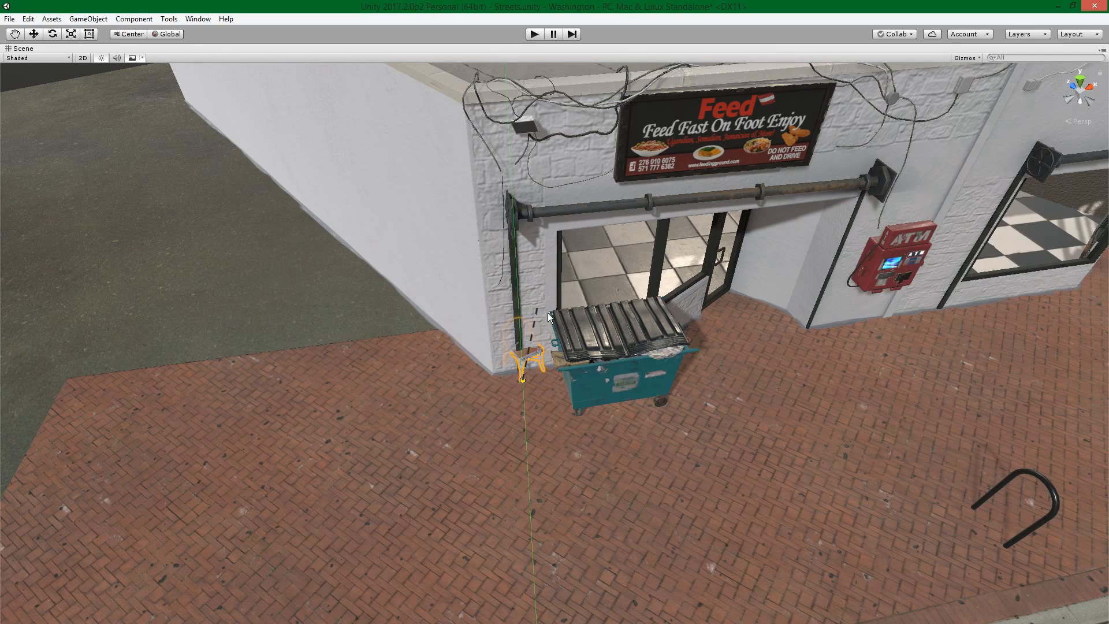
click(585, 453)
- Move the stool along the Z axis slightly away from the wall
scroll(578, 458, up, 6)
alt+drag(567, 460, 643, 449)
middle_drag(648, 450, 579, 408)
scroll(559, 451, up, 2)
key(g)
key(z)
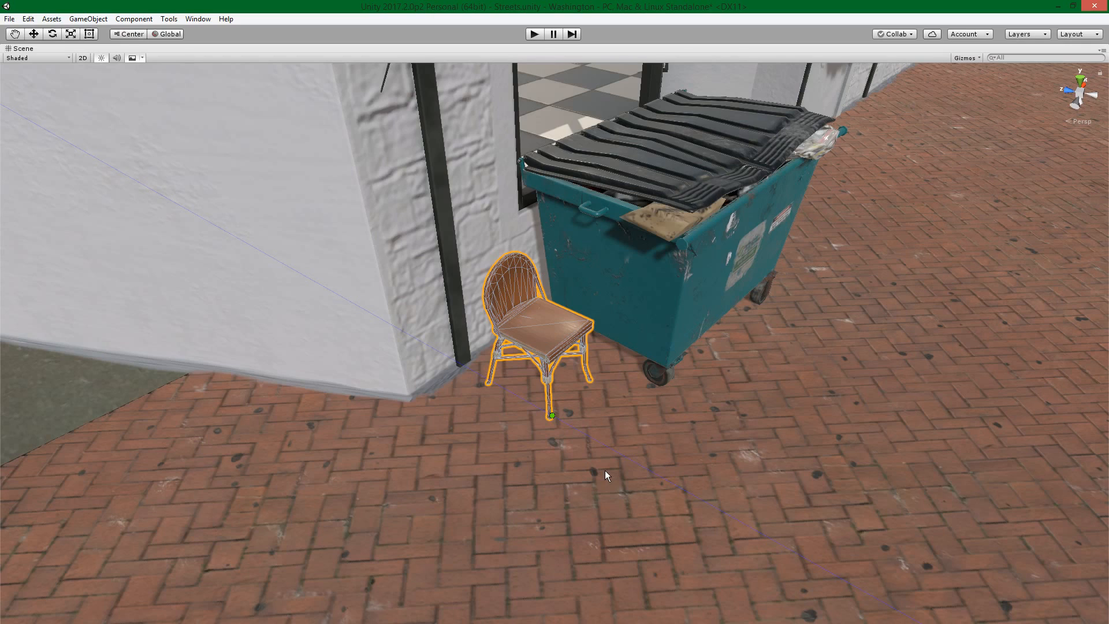
drag(605, 470, 637, 491)
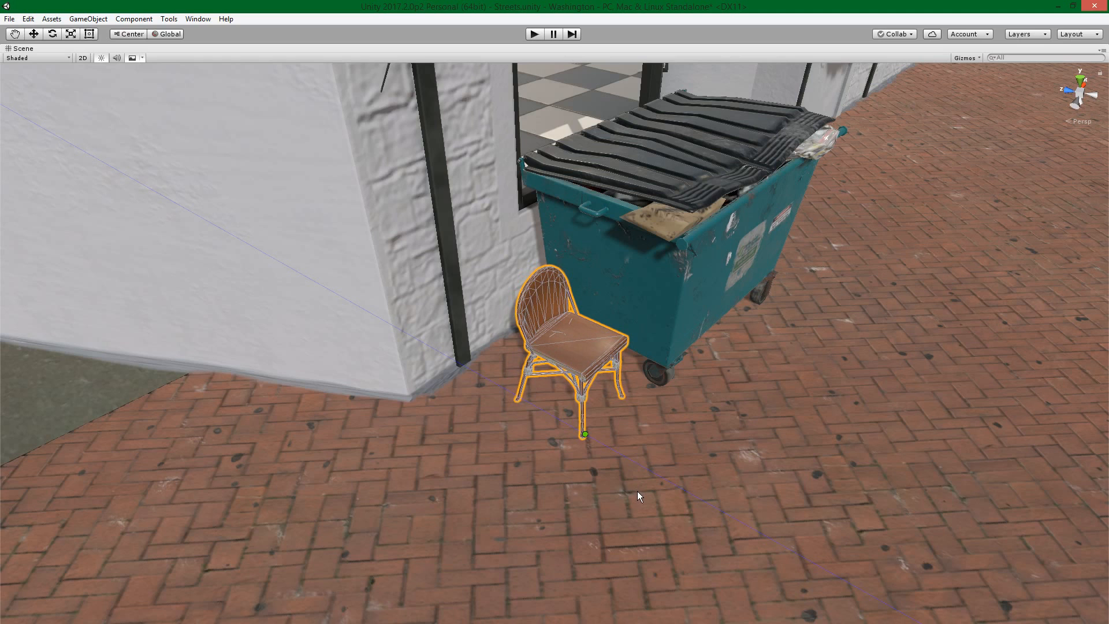
middle_drag(733, 457, 653, 435)
middle_drag(585, 438, 641, 458)
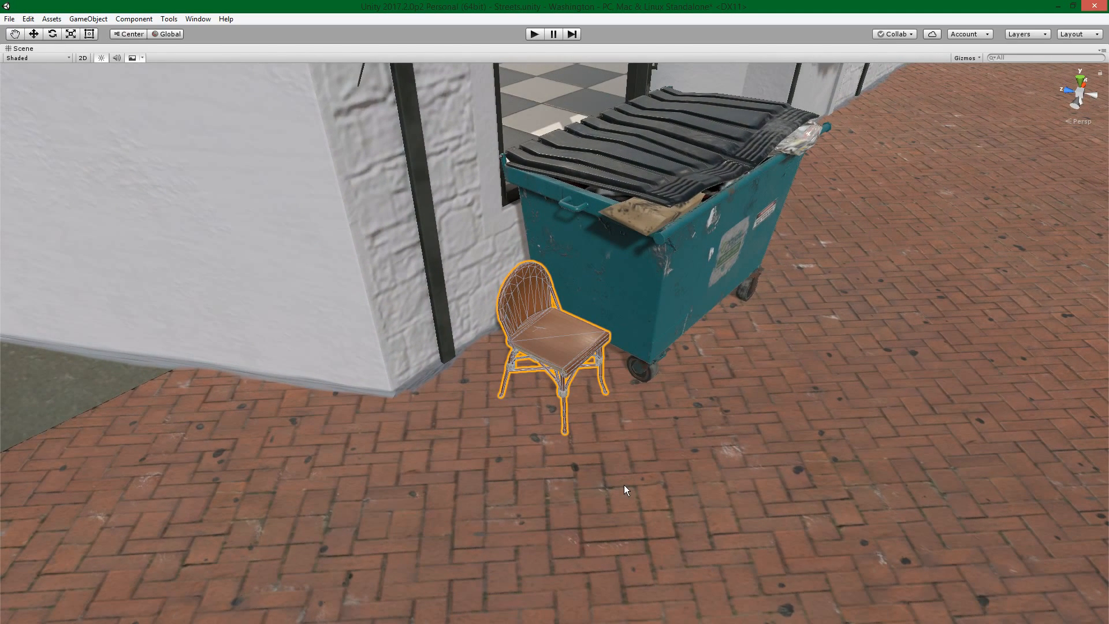
- Stack a raised duplicate of the stool on the first one and select both stools
drag(624, 484, 615, 452)
alt+drag(616, 453, 602, 404)
scroll(575, 408, up, 10)
middle_drag(523, 374, 632, 440)
drag(633, 440, 648, 451)
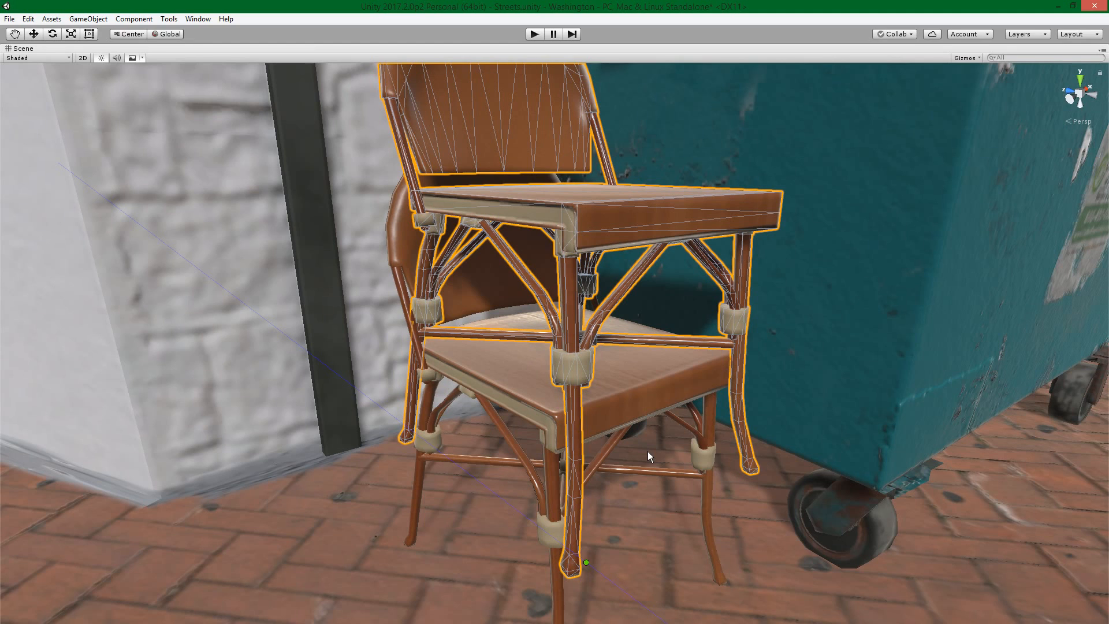
scroll(648, 451, down, 10)
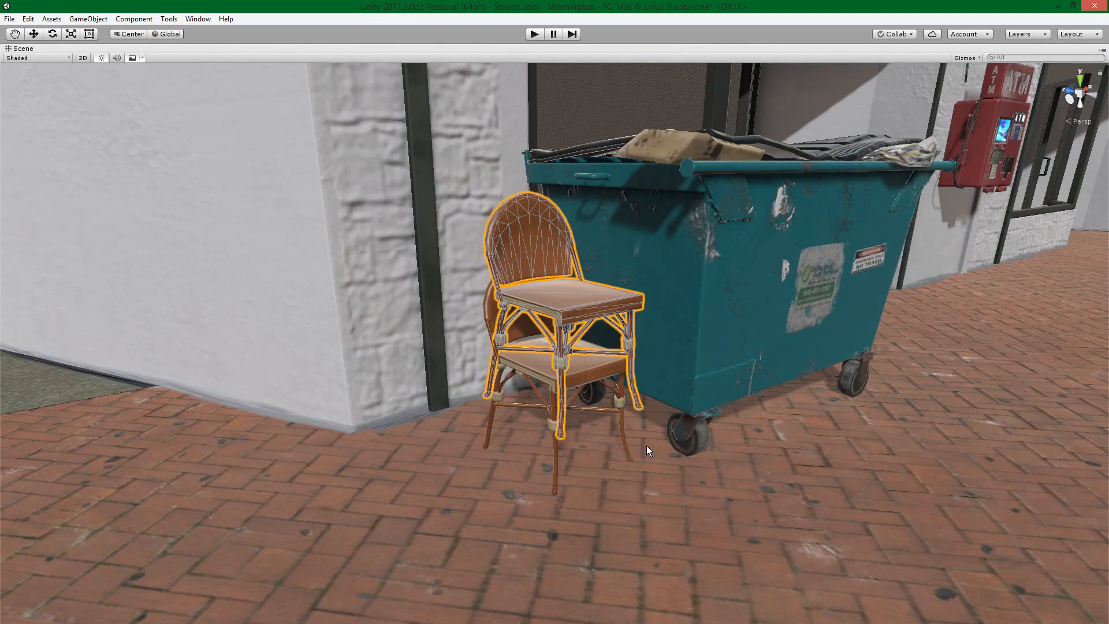
scroll(626, 436, down, 3)
shift+click(579, 383)
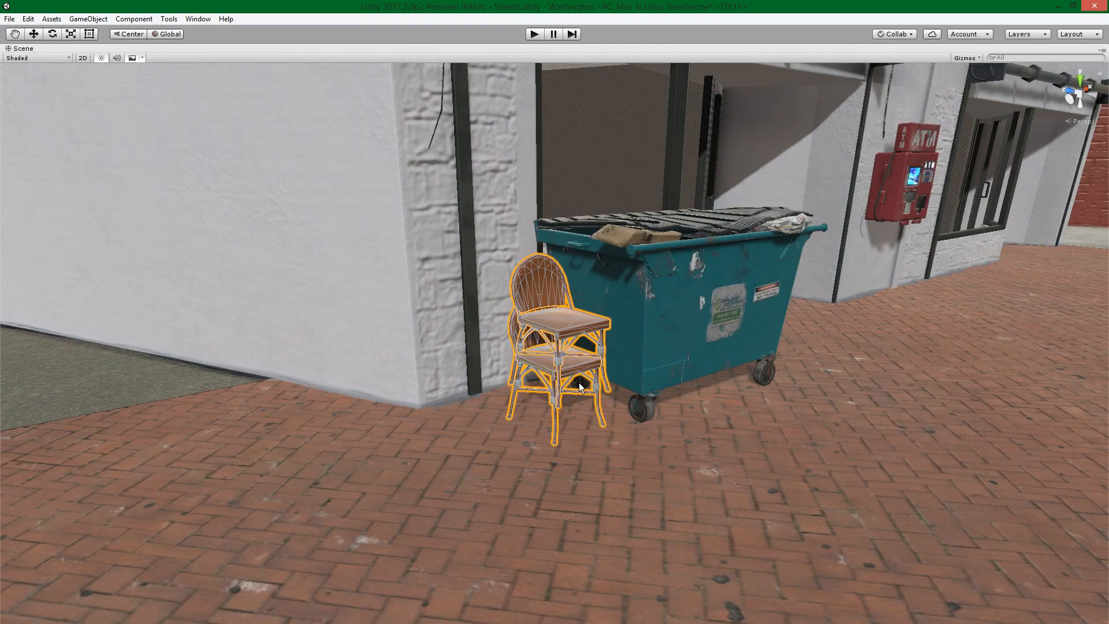
- Hide both stools and toggle the Stool Piramid for comparison, and undo these visibility changes
key(alt+shift+a)
key(shift+space)
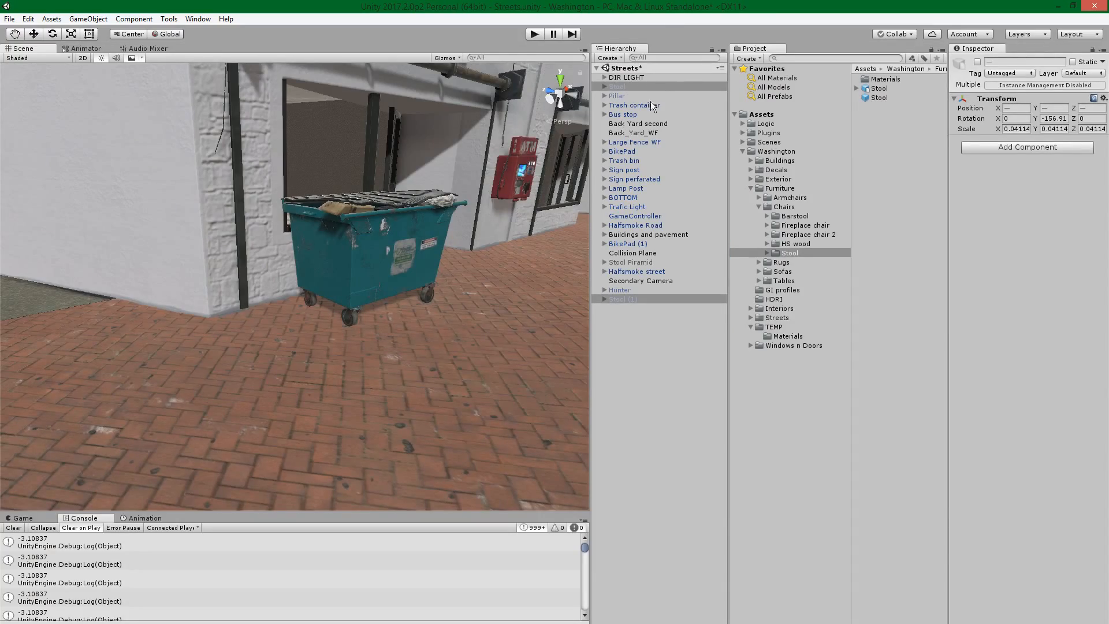
click(629, 262)
key(alt+shift+a)
alt+drag(354, 335, 337, 393)
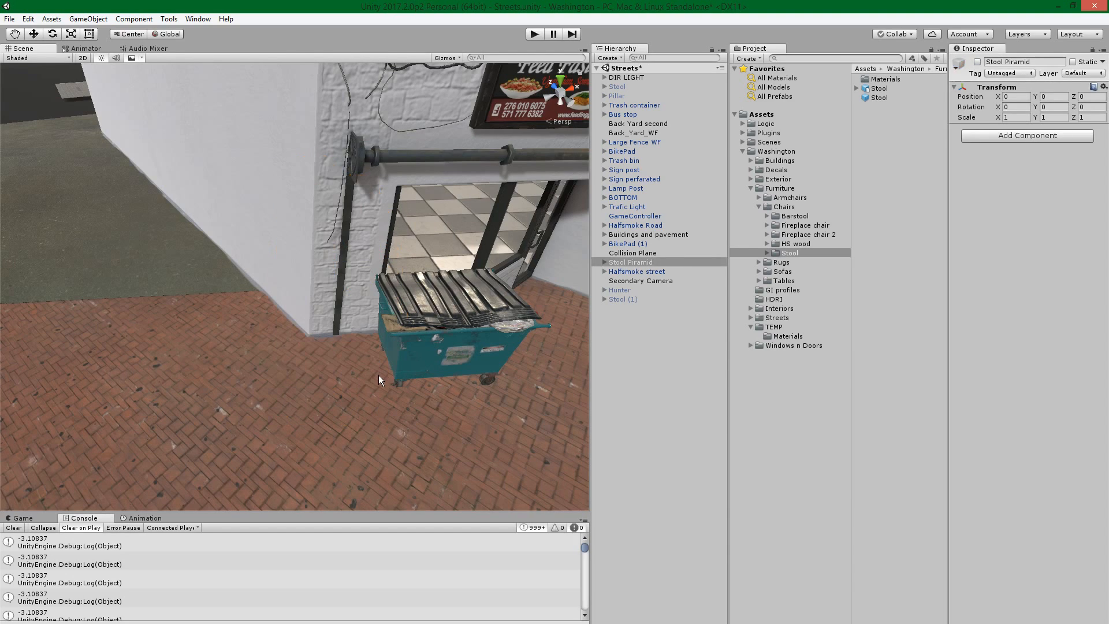
key(ctrl+z)
key(ctrl+z)
key(shift+space)
alt+drag(366, 394, 601, 428)
middle_drag(601, 428, 556, 407)
scroll(556, 407, up, 3)
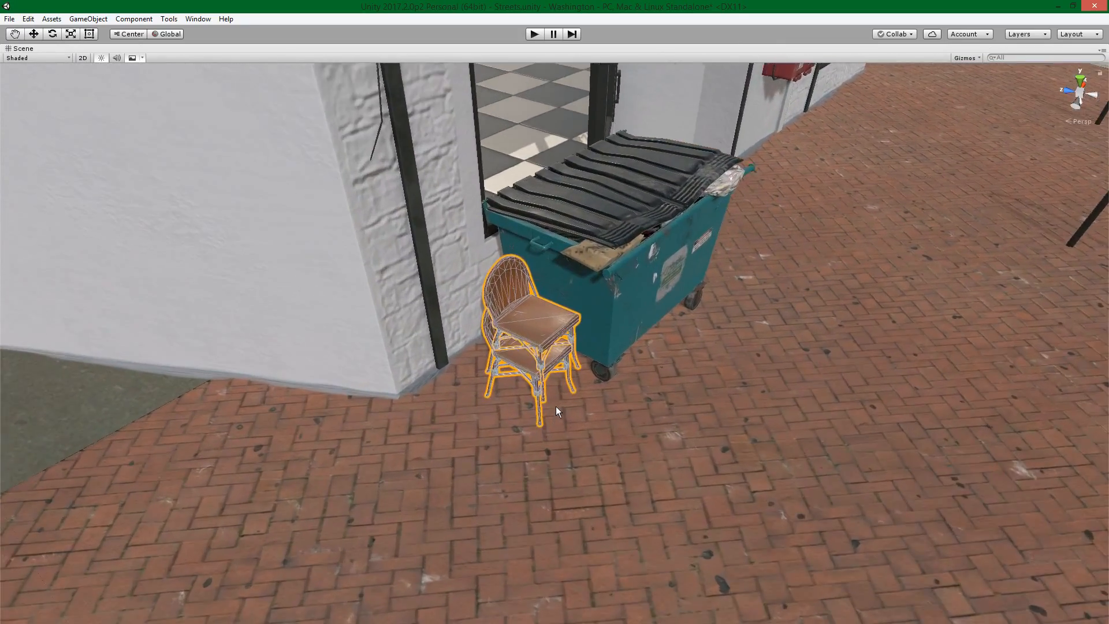
scroll(556, 407, up, 2)
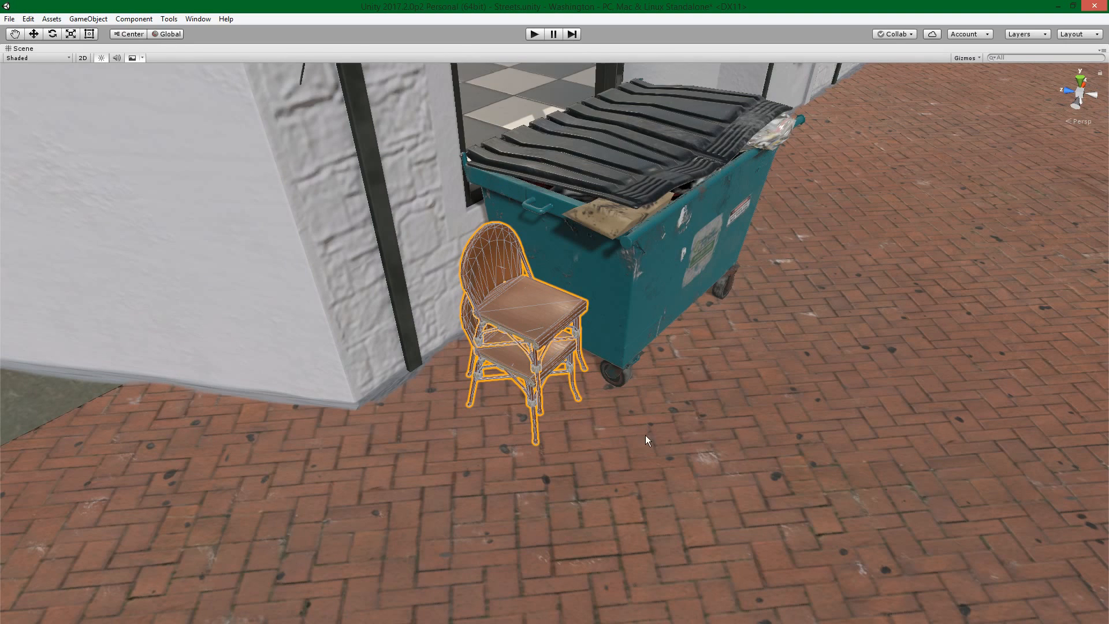
- Select only the upper stool of the two-stool stack beside the trash container
scroll(570, 403, up, 3)
middle_drag(571, 402, 593, 423)
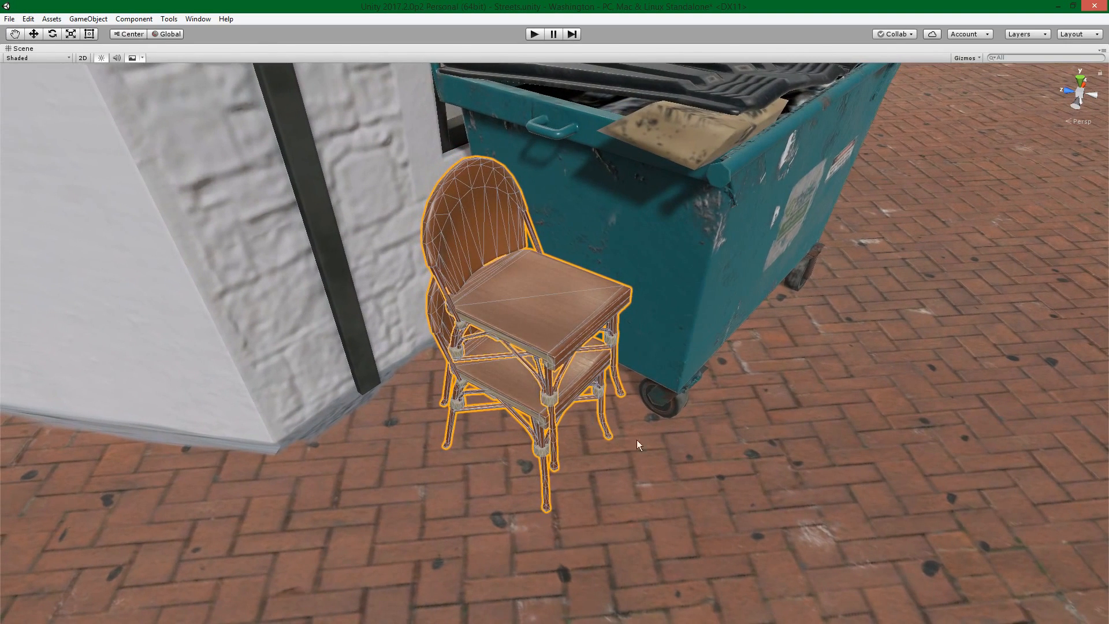
click(539, 336)
alt+drag(680, 435, 584, 367)
middle_drag(549, 354, 588, 396)
scroll(588, 396, up, 4)
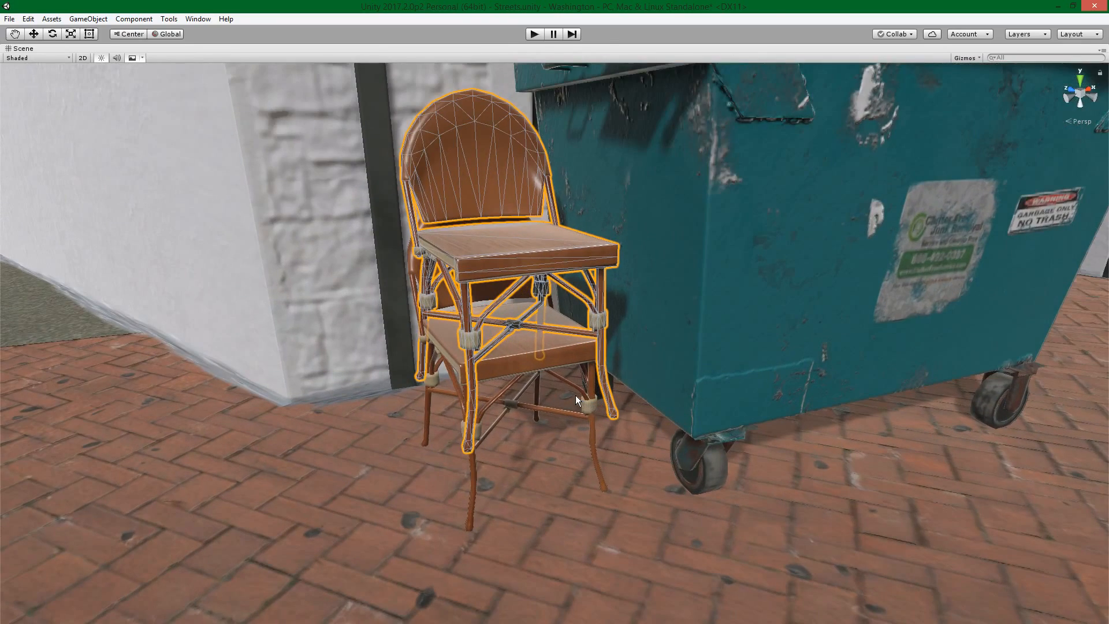
key(r)
key(z)
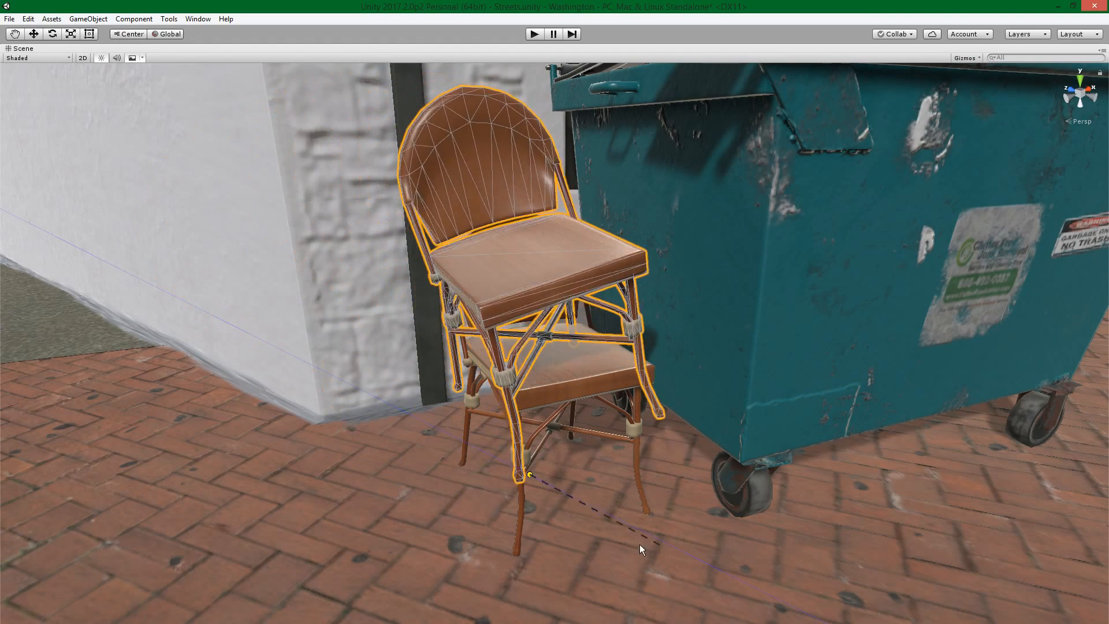
right_click(674, 512)
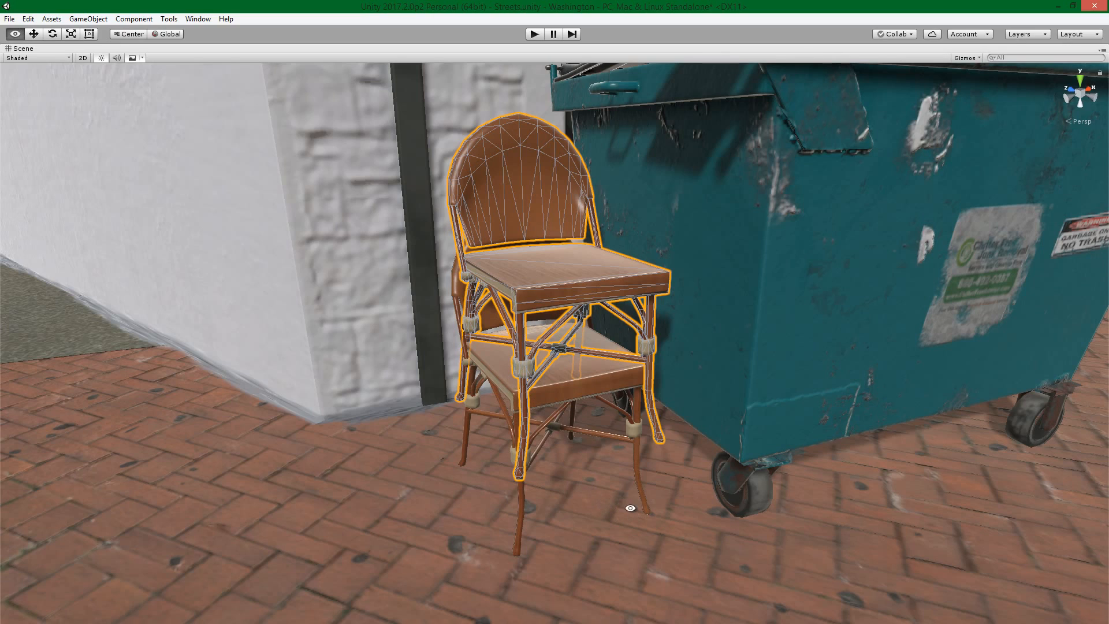
- Tilt the upper stool slightly about the Z axis and stack a raised duplicate of it as the third stool
key(r)
key(z)
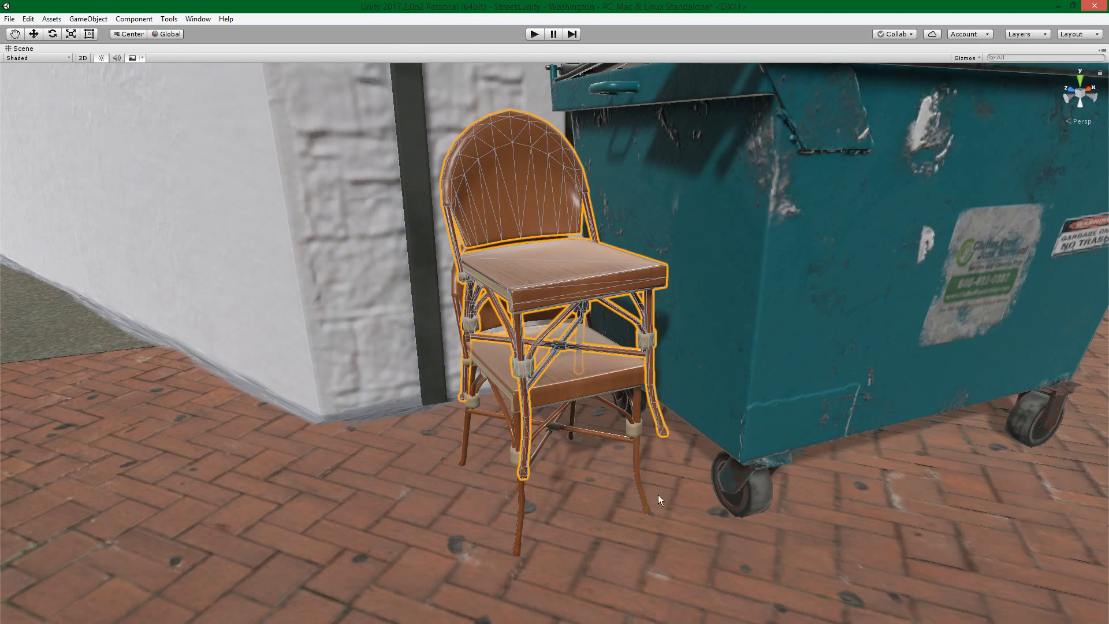
key(ctrl+d)
key(g)
key(y)
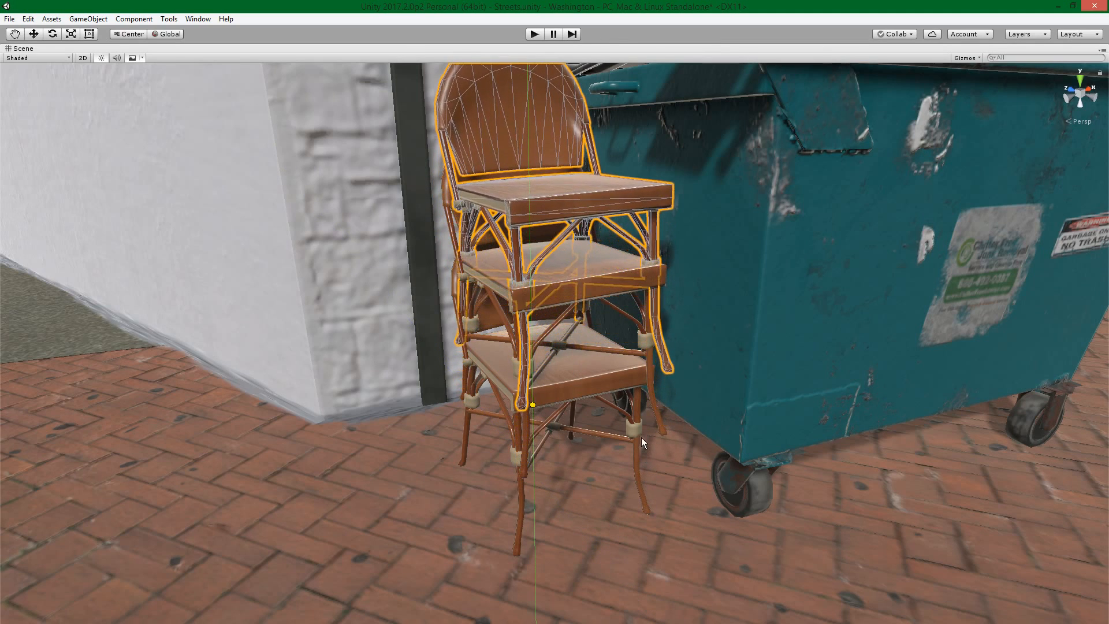
click(633, 422)
- Shift the third stool slightly along the Z axis so it sits on the stool below
middle_drag(633, 421, 577, 446)
scroll(558, 445, up, 5)
scroll(557, 443, down, 4)
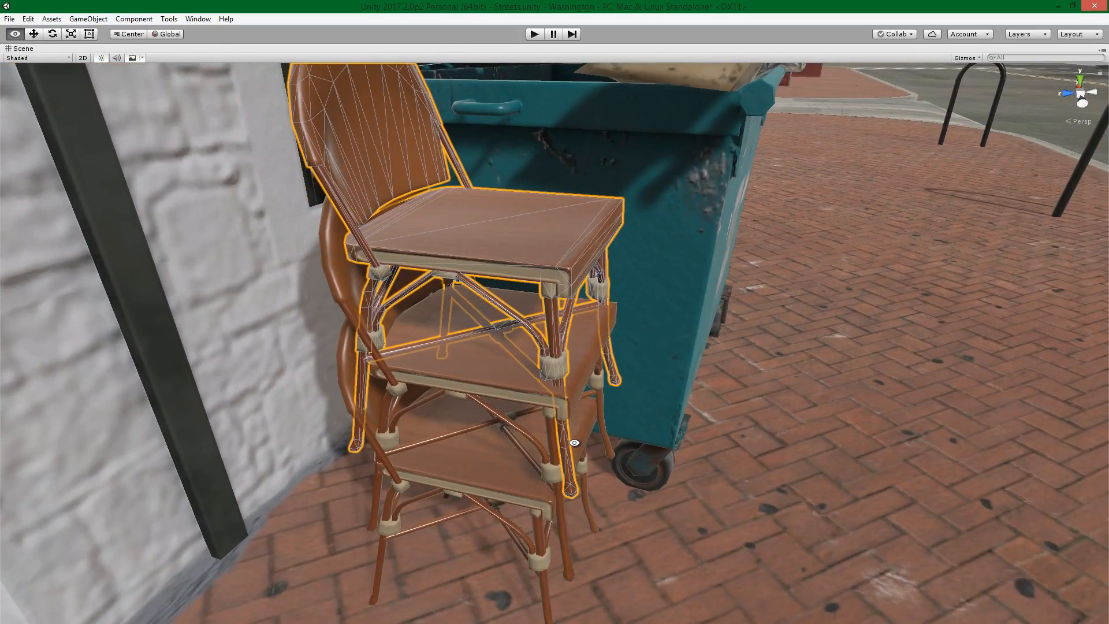
scroll(599, 451, up, 2)
key(g)
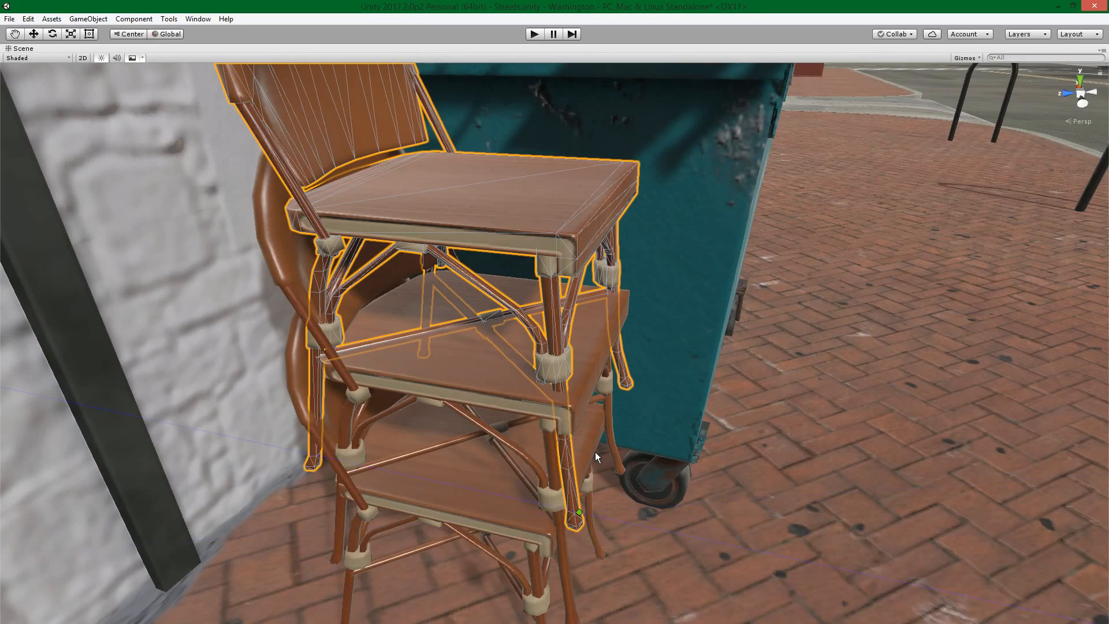
key(z)
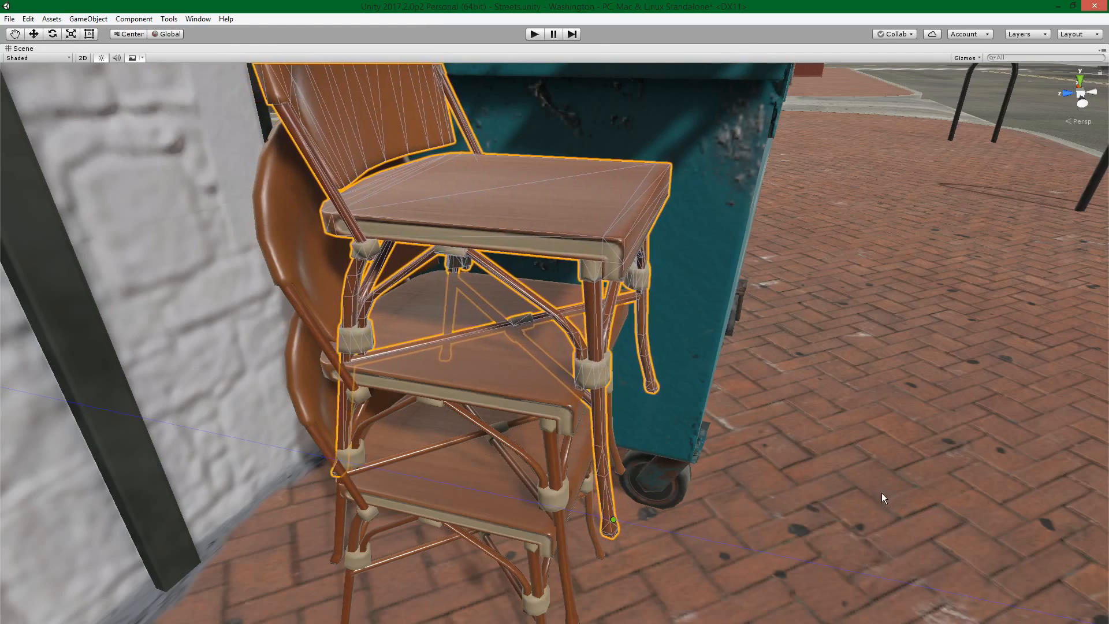
drag(863, 494, 1017, 521)
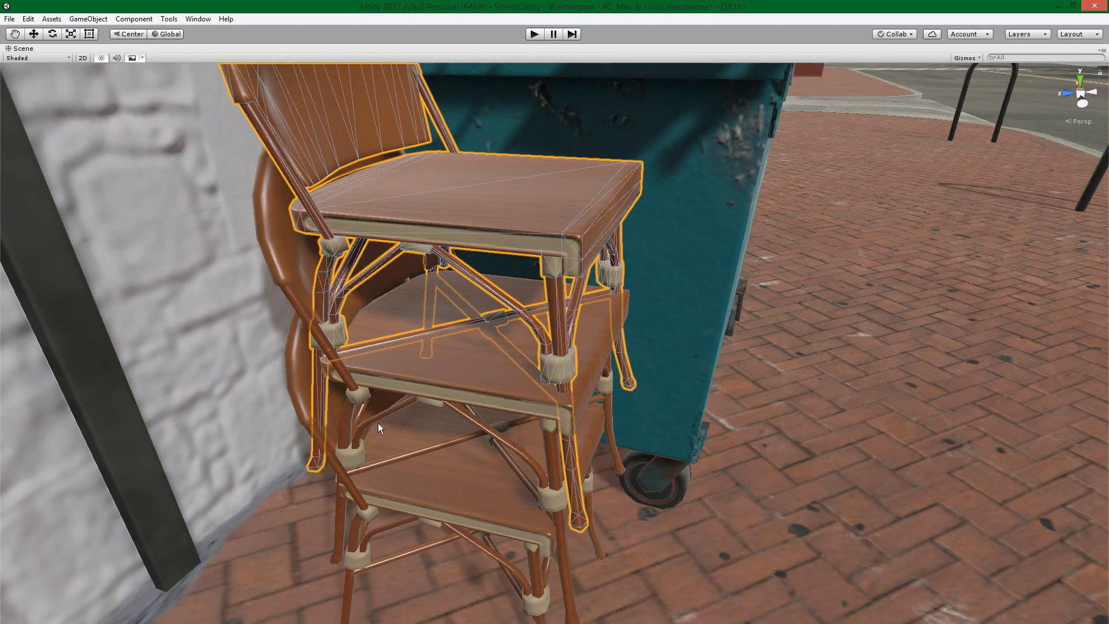
drag(498, 452, 630, 407)
- Rotate the third stool slightly about the Z axis
alt+drag(663, 445, 594, 293)
click(591, 296)
scroll(590, 296, down, 3)
key(r)
key(z)
click(604, 352)
- Duplicate the third stool, raise the copy along the Y axis and fine-tune its height above the seat below
key(ctrl+d)
key(g)
key(y)
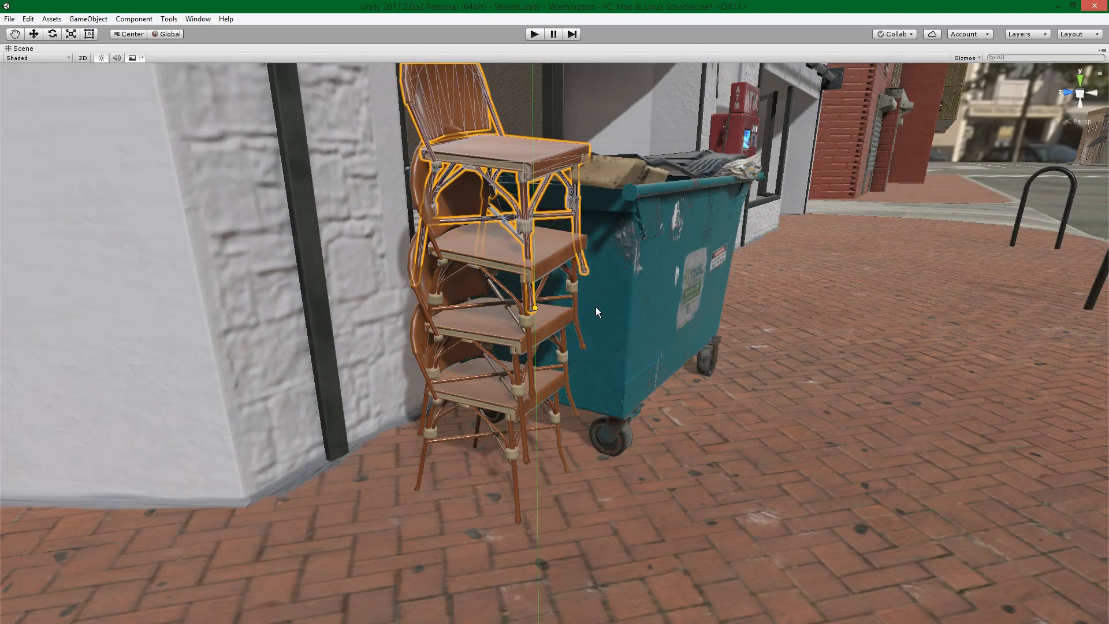
click(595, 308)
middle_drag(595, 309, 594, 404)
scroll(591, 425, up, 5)
key(g)
key(y)
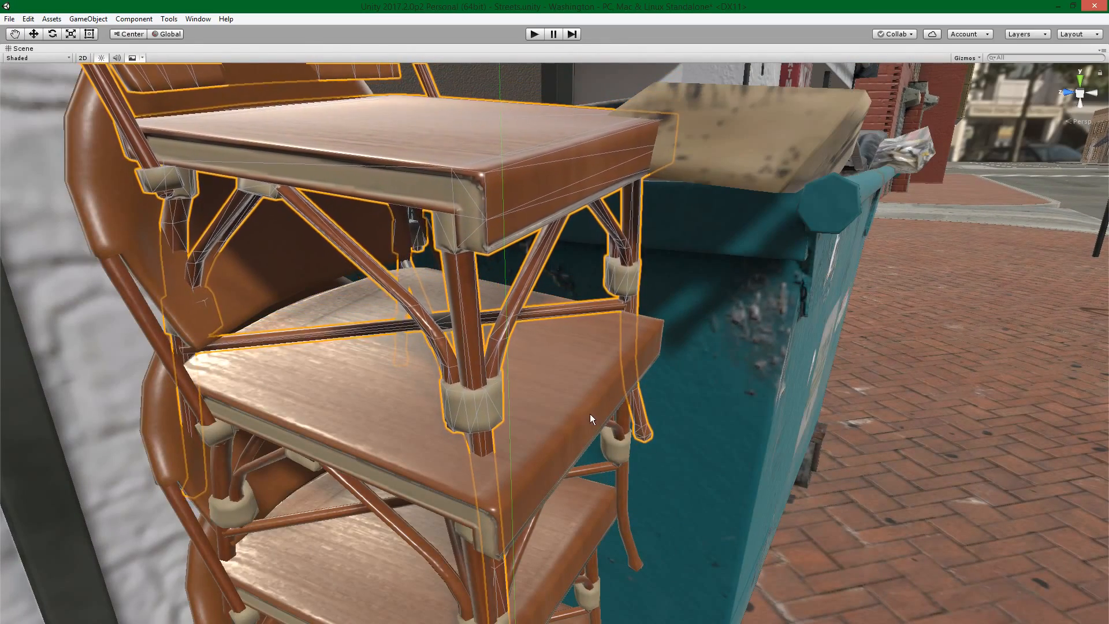
click(585, 411)
- Shift the fourth stool slightly along the Z and X axes to offset it from the stack
key(g)
key(z)
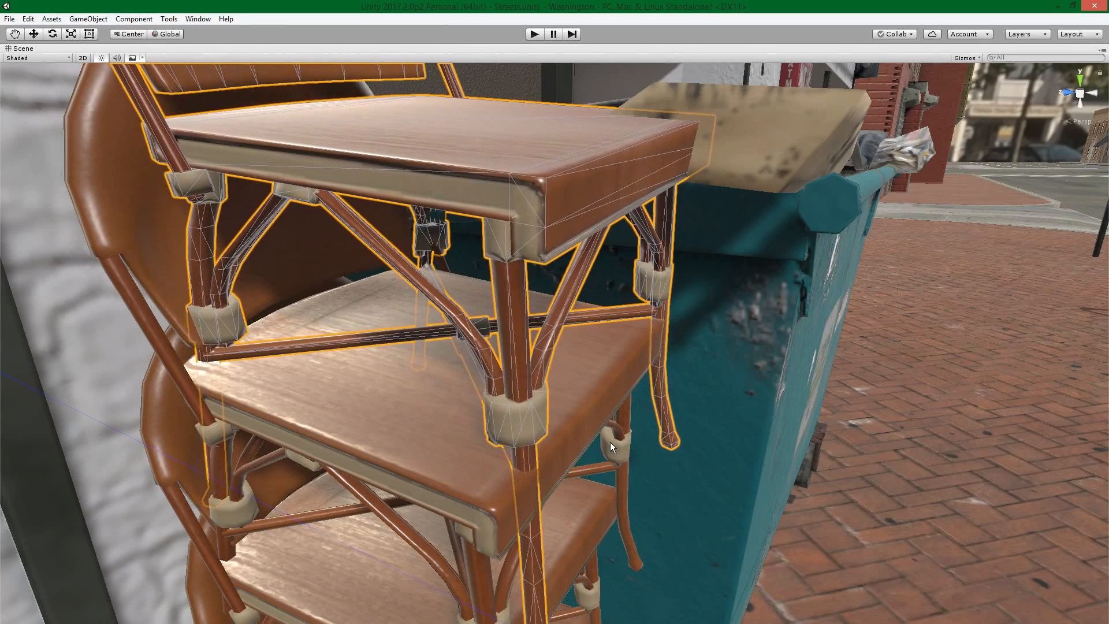
click(628, 452)
key(g)
key(x)
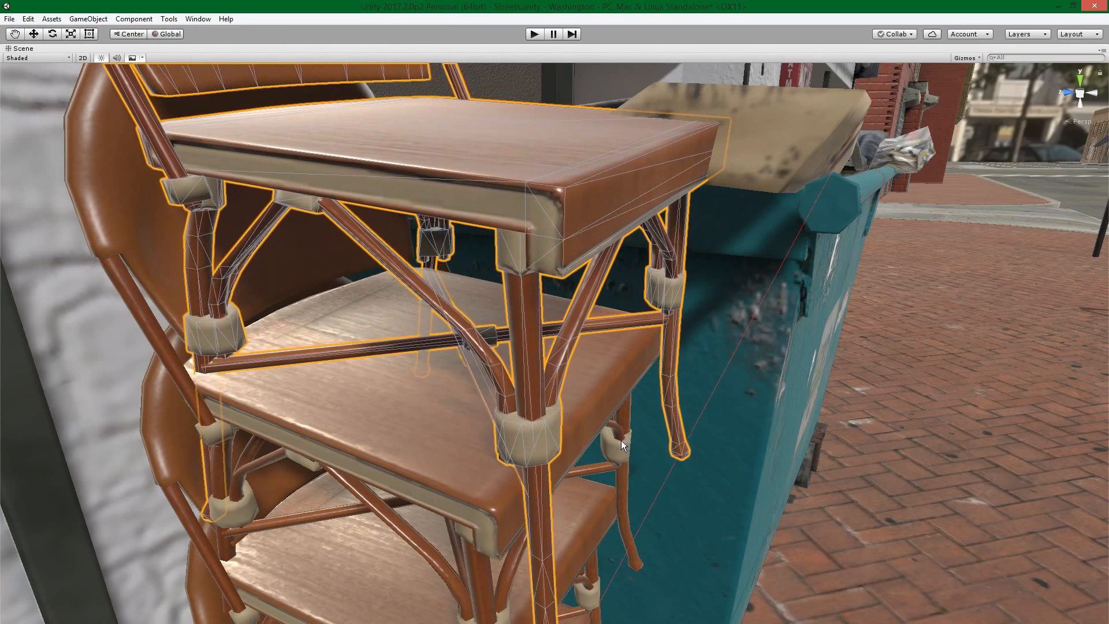
click(605, 448)
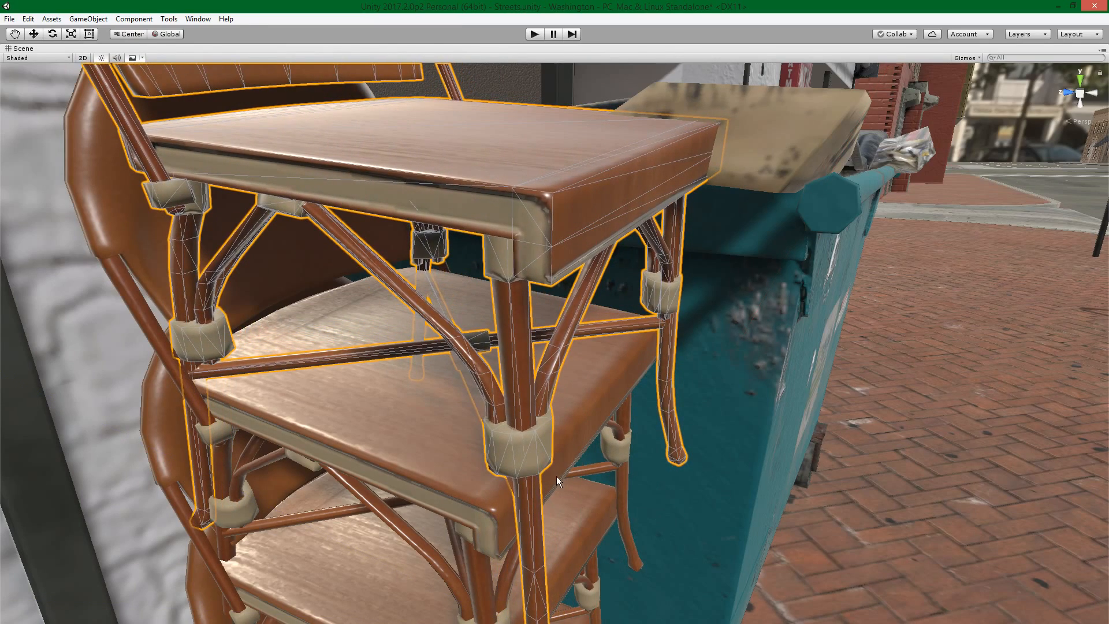
- Tilt the fourth stool slightly about the X axis
key(r)
key(z)
click(670, 498)
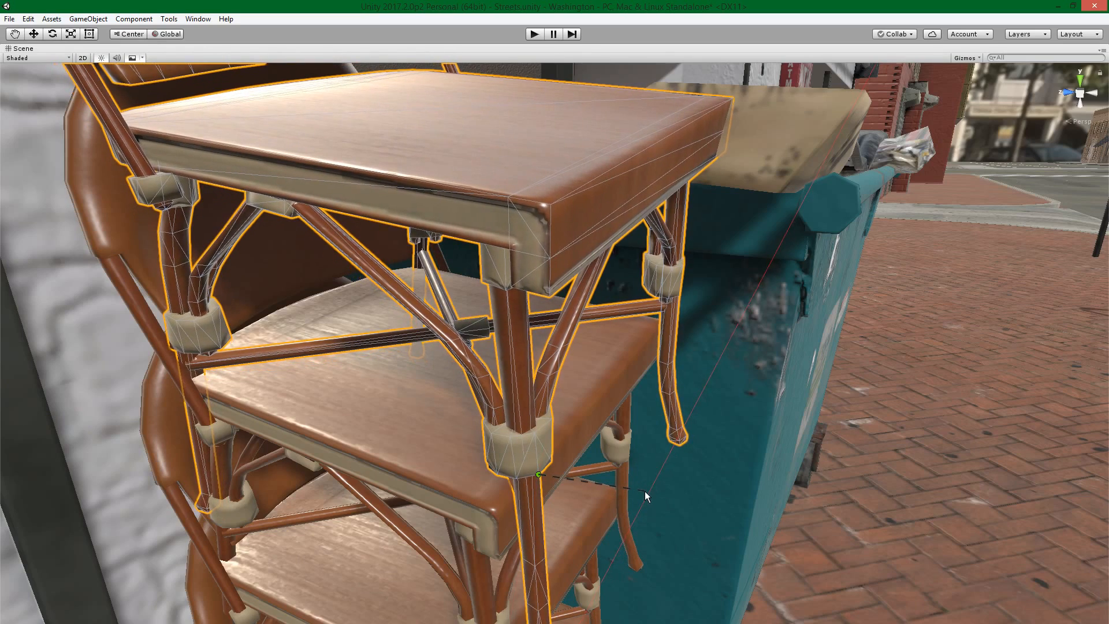
- Stack a duplicate of the fourth stool on top by raising it along the Y axis
key(f)
key(g)
key(y)
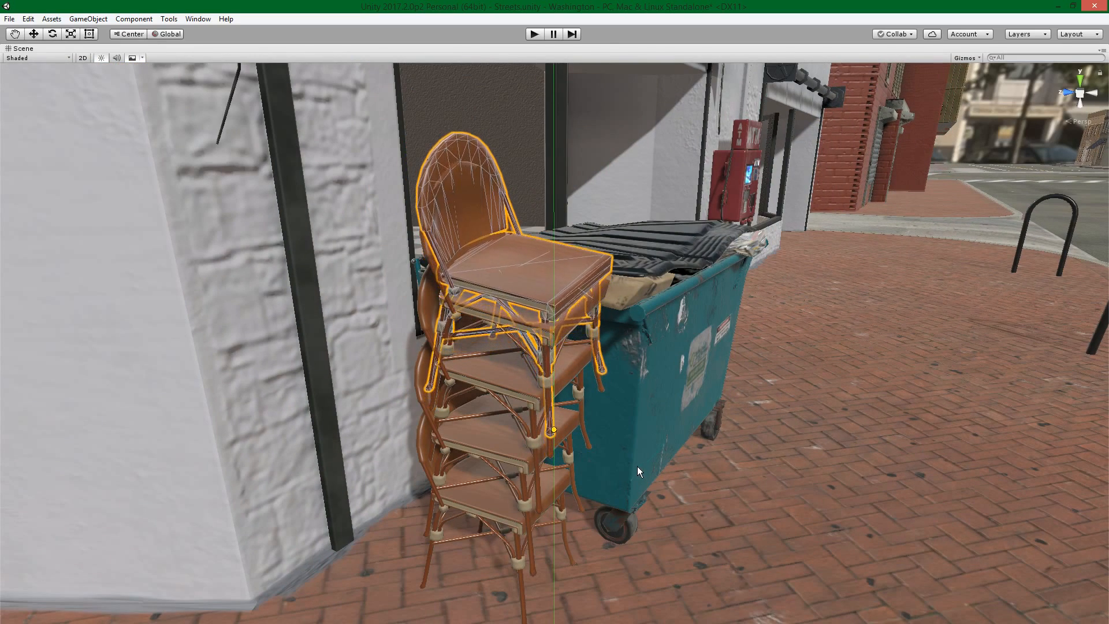
click(629, 430)
- Adjust the fifth stool's position along the Z and Y axes and rotate it slightly about the Z axis
alt+drag(629, 429, 544, 434)
scroll(545, 433, up, 4)
key(g)
key(z)
key(y)
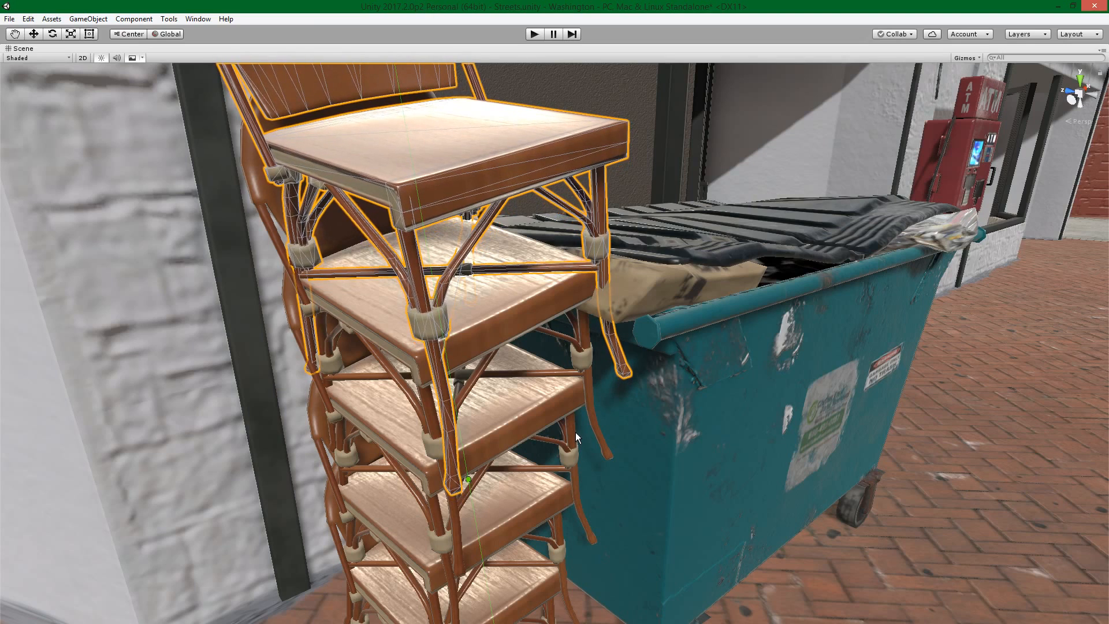
click(574, 429)
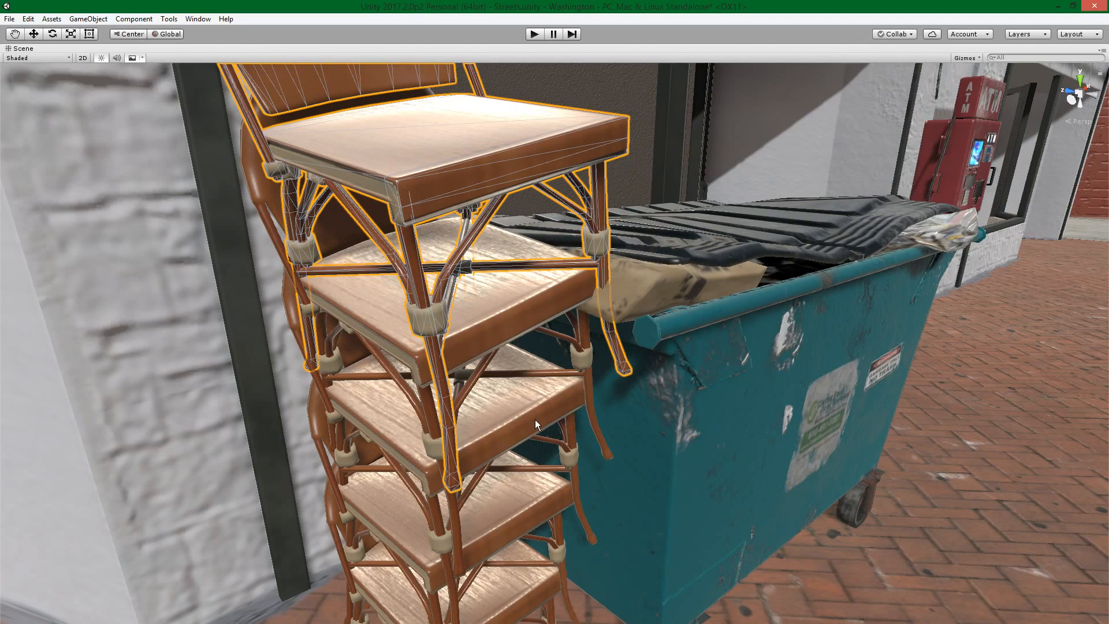
key(r)
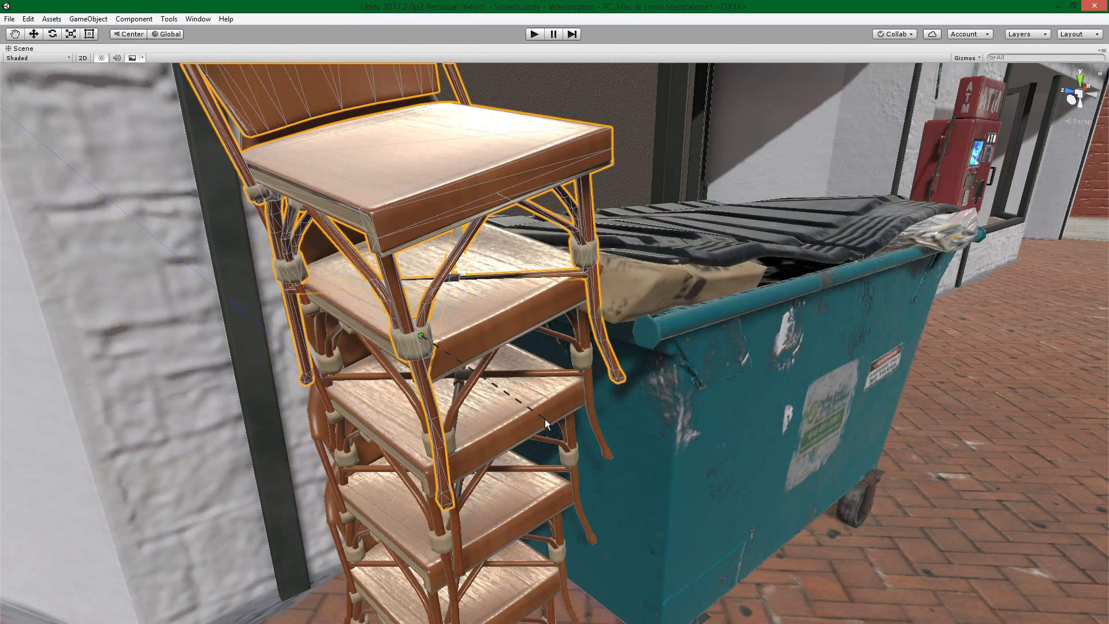
click(442, 344)
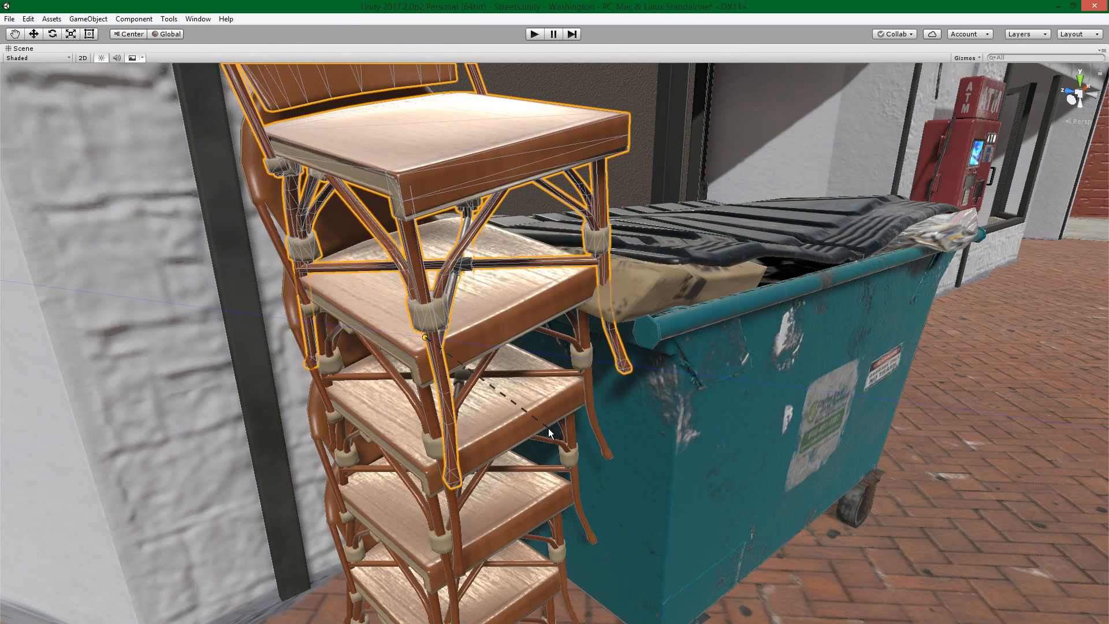
- Duplicate the fifth stool and raise the copy to form the sixth stool of the stack
alt+drag(580, 428, 490, 376)
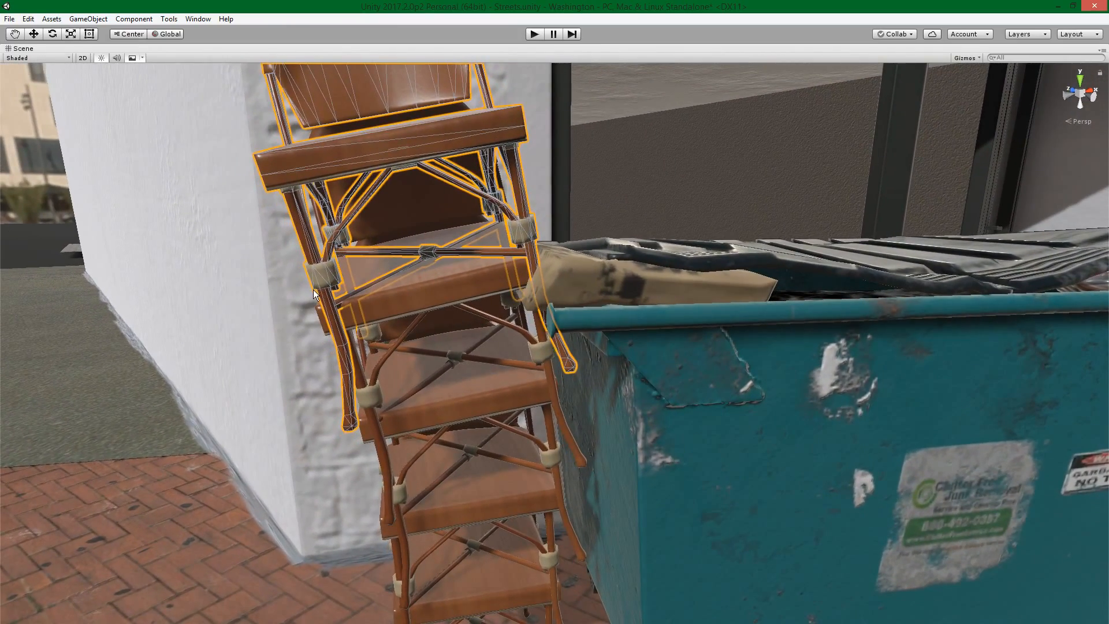
middle_drag(348, 350, 358, 356)
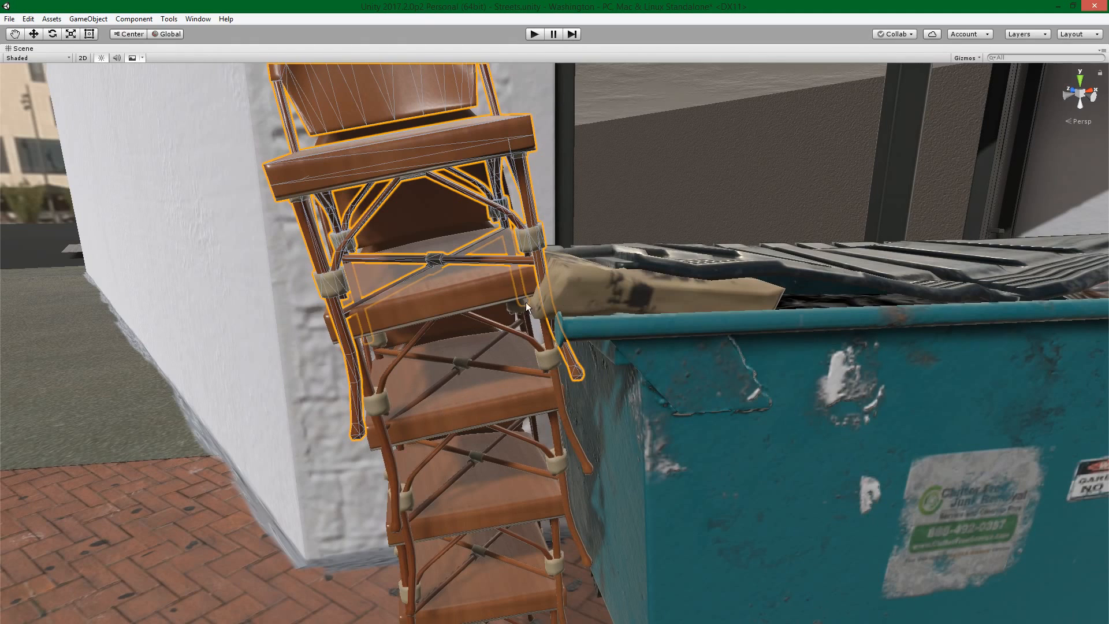
middle_drag(460, 319, 490, 317)
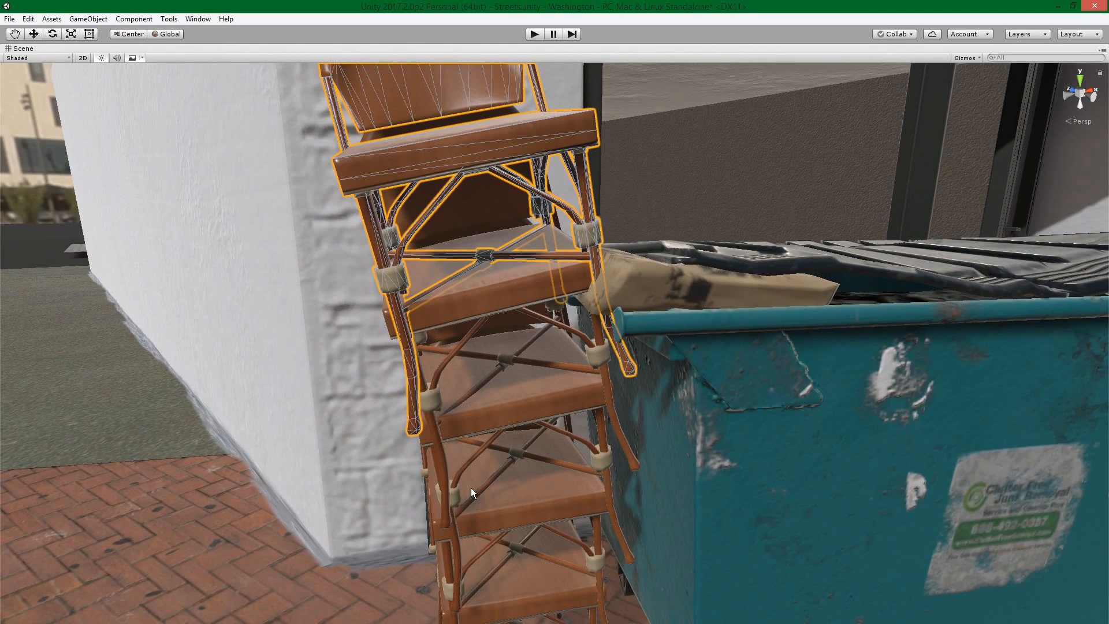
drag(470, 487, 469, 432)
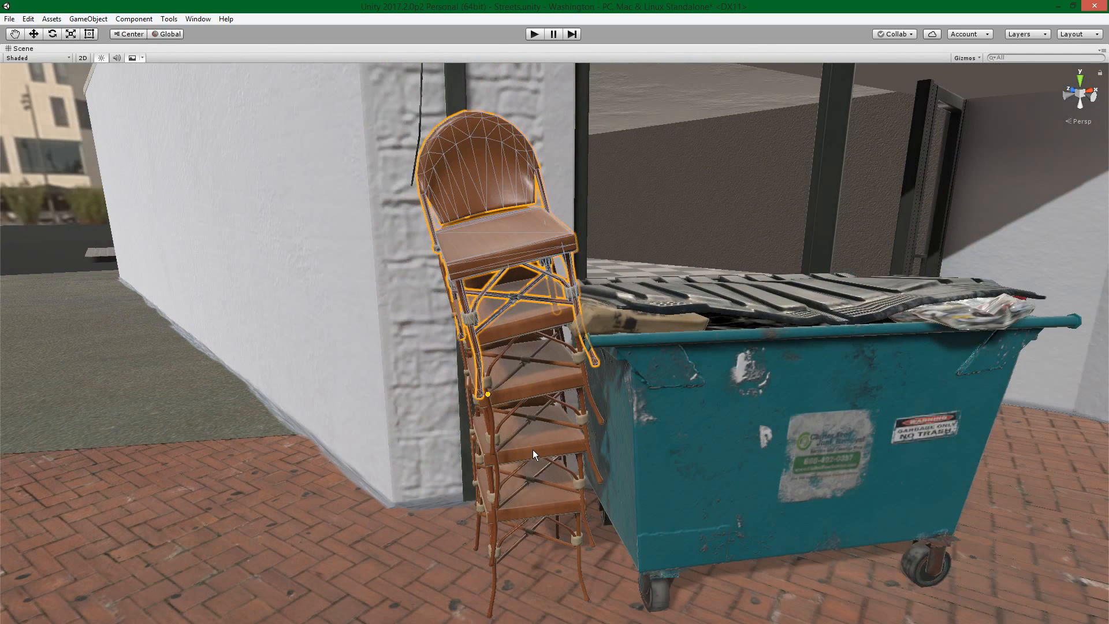
drag(532, 450, 526, 345)
key(f)
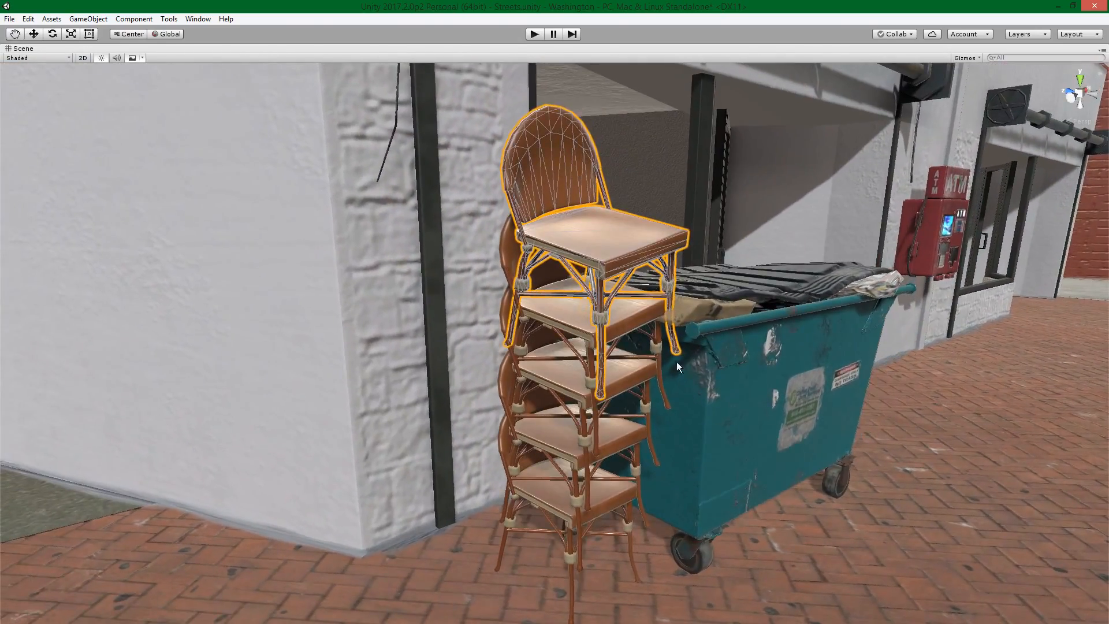
middle_drag(682, 362, 625, 396)
key(ctrl+d)
drag(626, 397, 609, 327)
- Tilt the sixth stool slightly about the Z and X axes and shift it along the Z axis onto the stack
middle_drag(609, 327, 608, 357)
scroll(481, 302, up, 5)
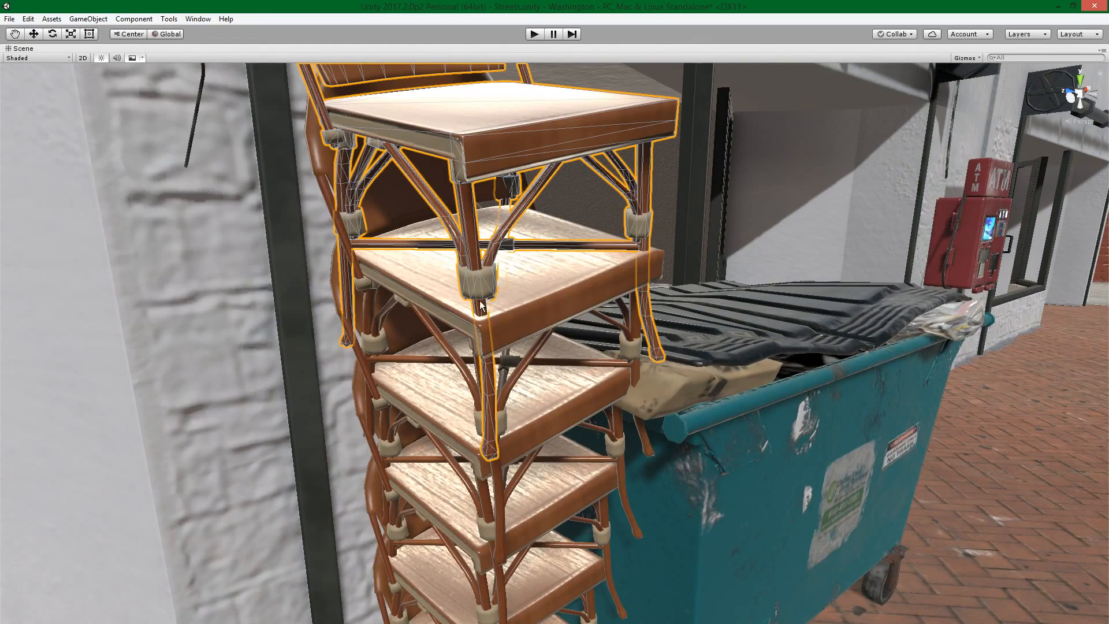
key(z)
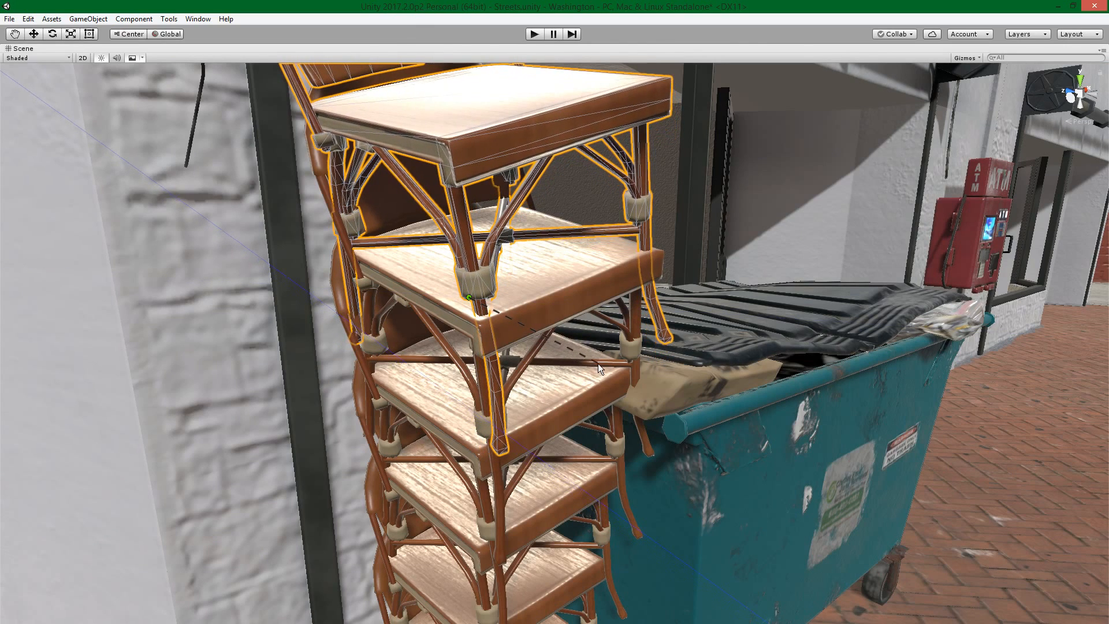
key(x)
click(598, 373)
key(g)
key(z)
click(612, 389)
scroll(607, 399, down, 8)
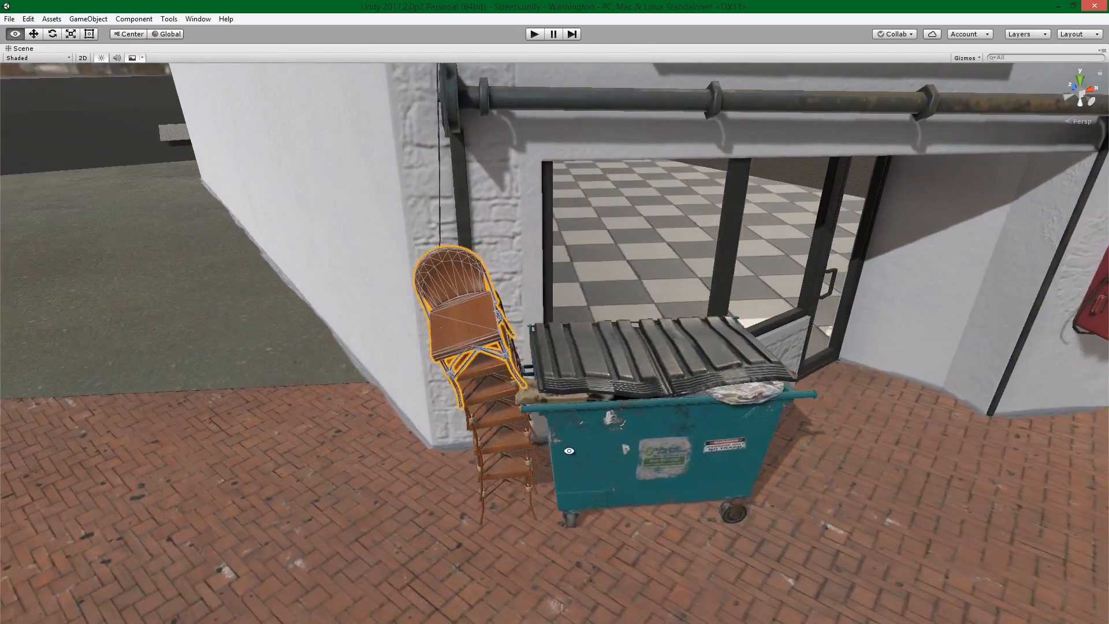